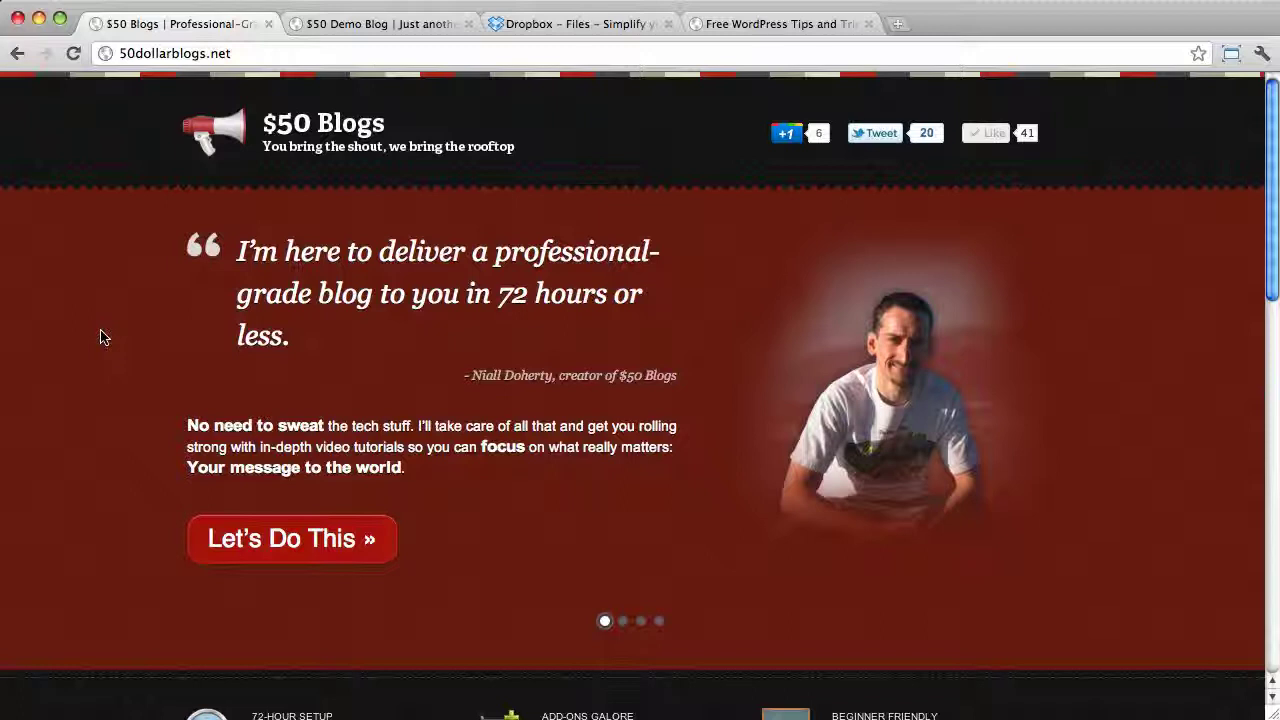
# Switch to the $50 Demo Blog tab and select its demo.50dollarblogs.net address
pyautogui.click(310, 27)
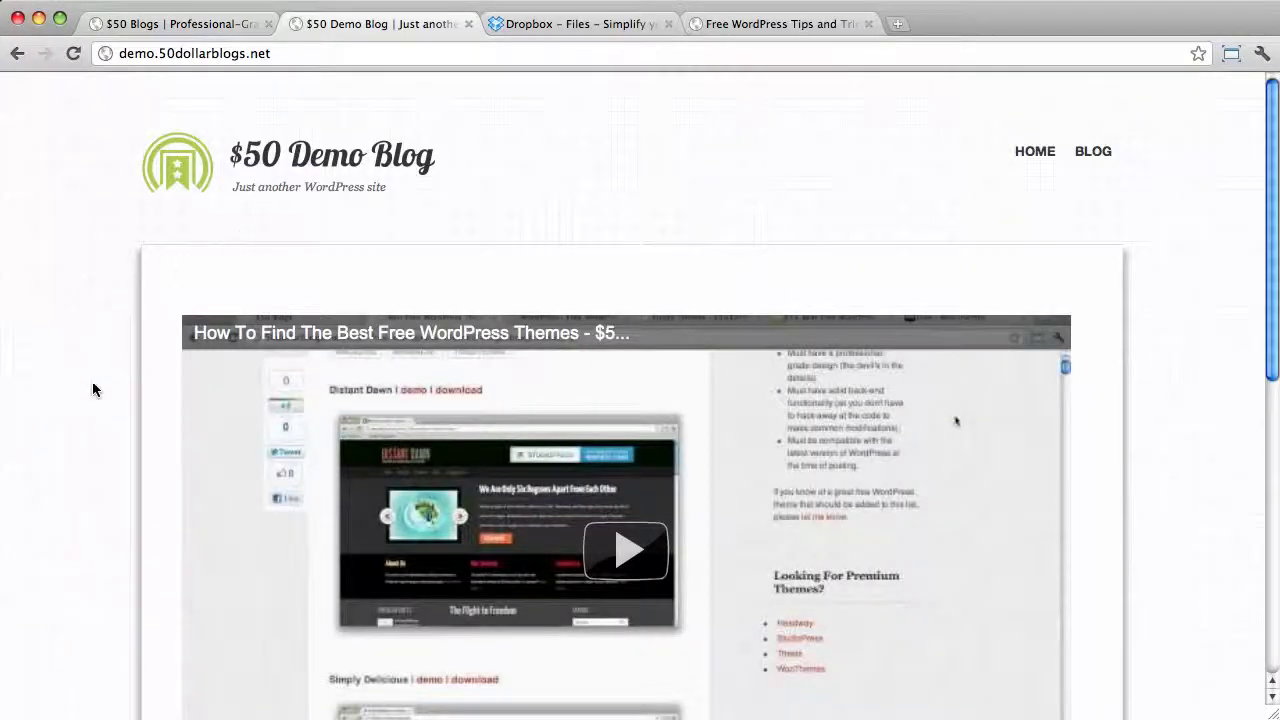
pyautogui.click(257, 54)
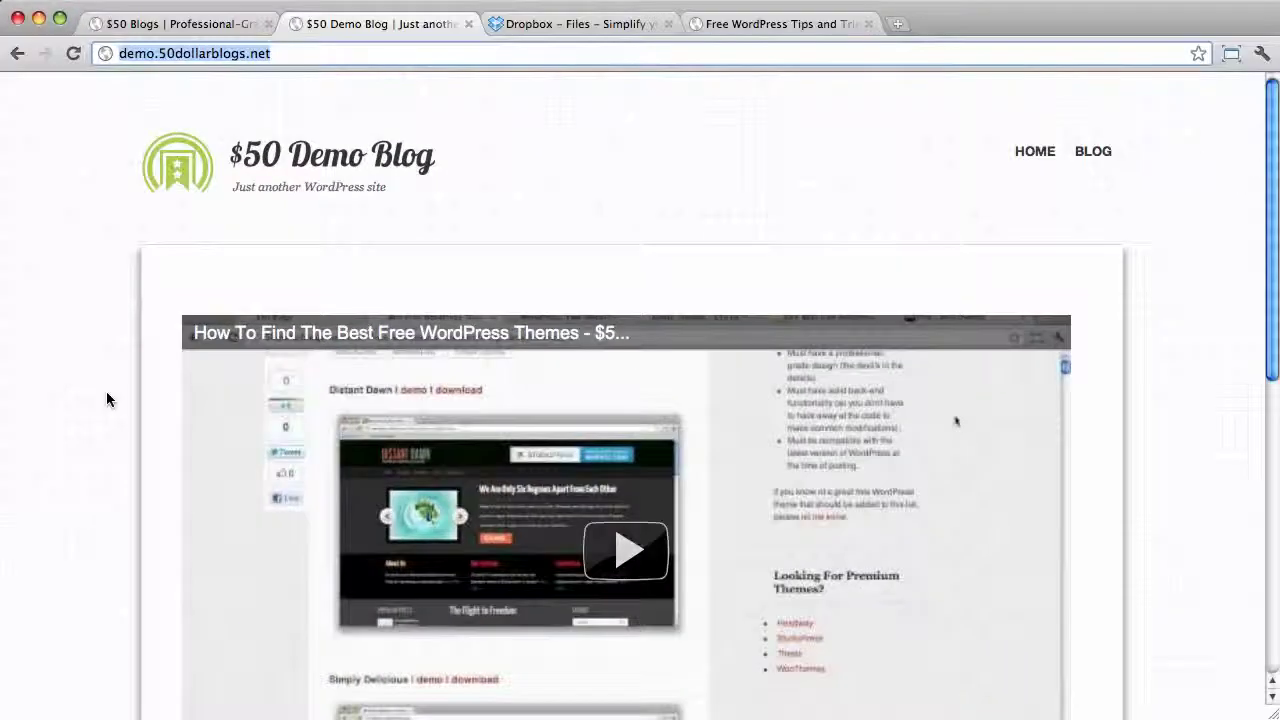
pyautogui.click(107, 395)
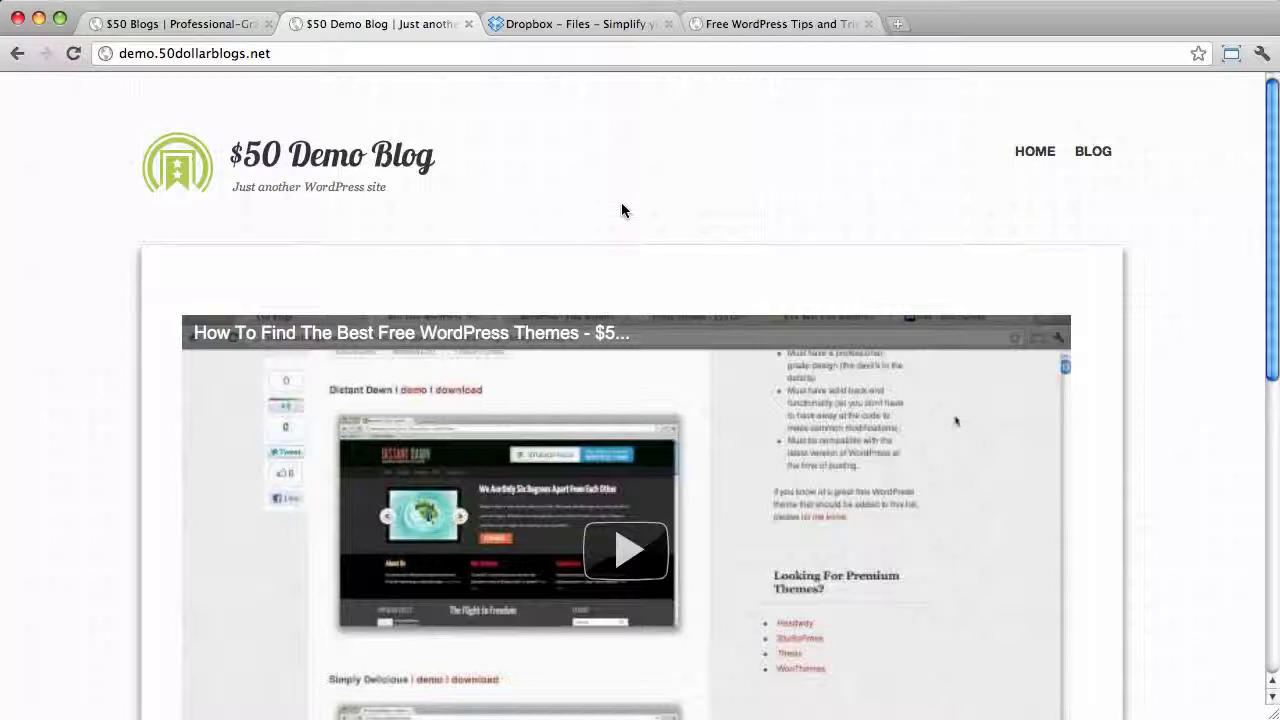
# Reload the demo site, which now shows only a bare Index of / listing
pyautogui.press('super+r')
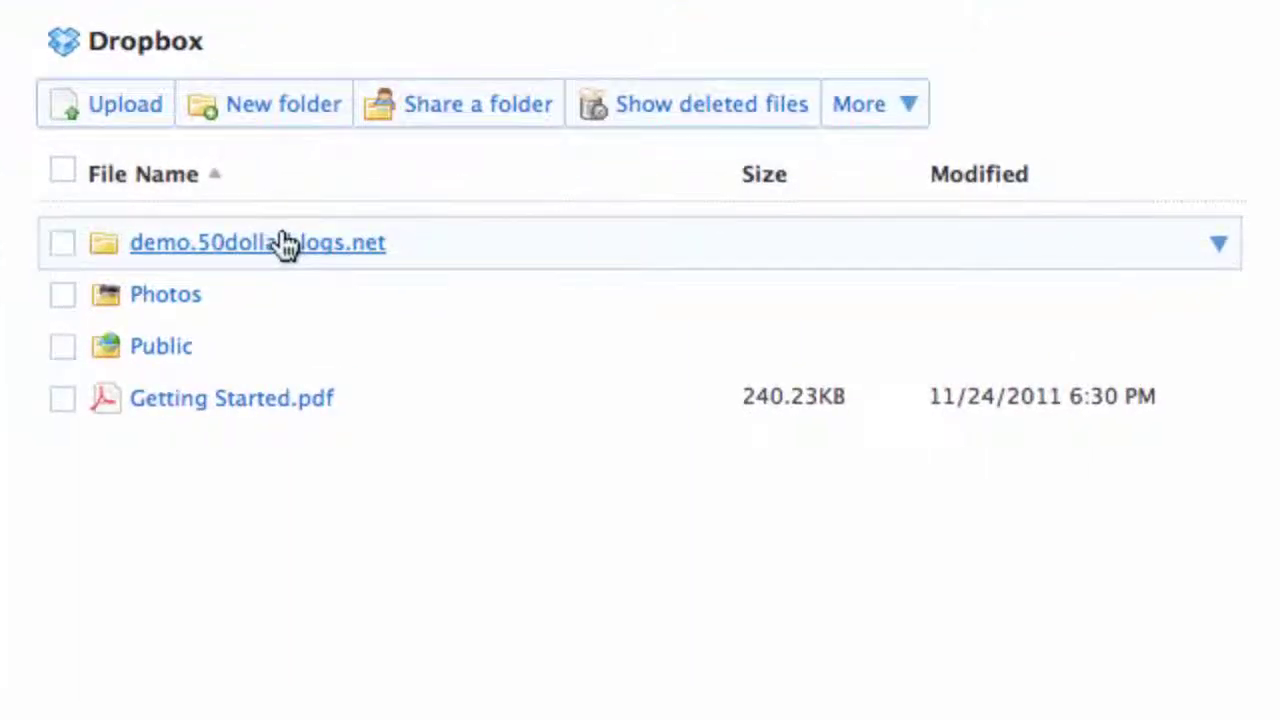
# Open the demo.50dollarblogs.net backup folder, select all 33 items and download them
pyautogui.click(285, 244)
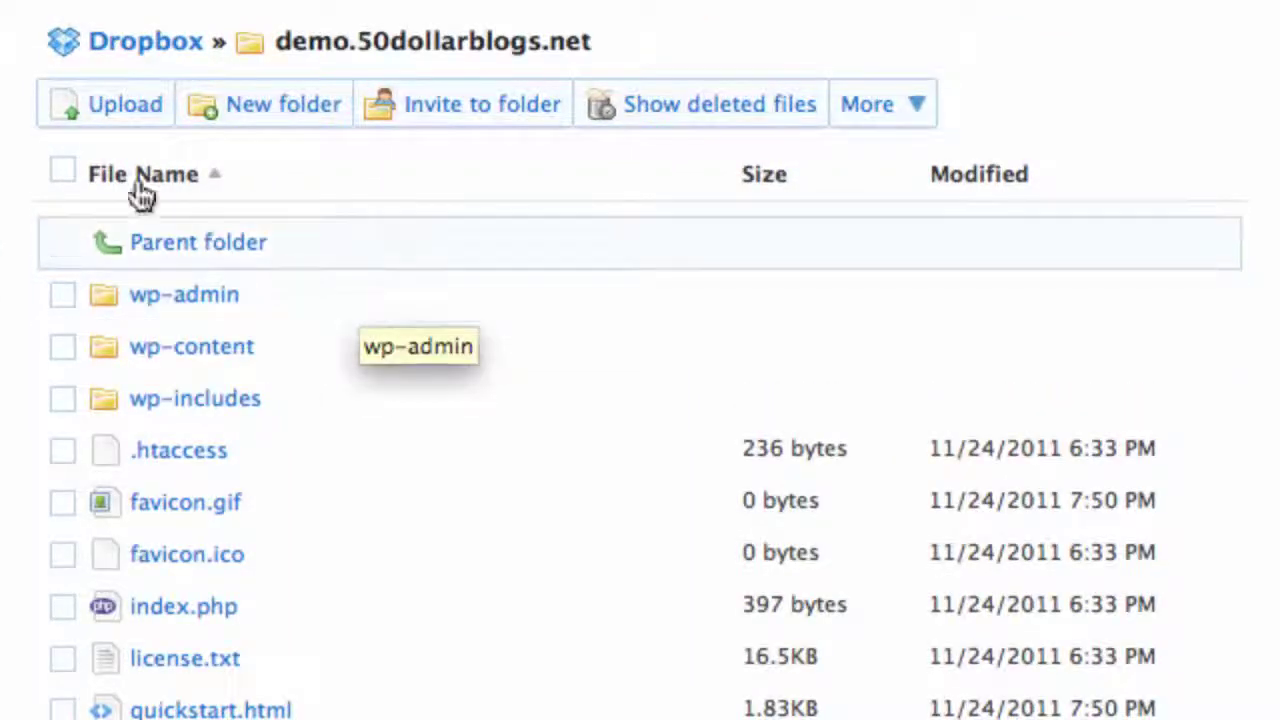
pyautogui.click(62, 172)
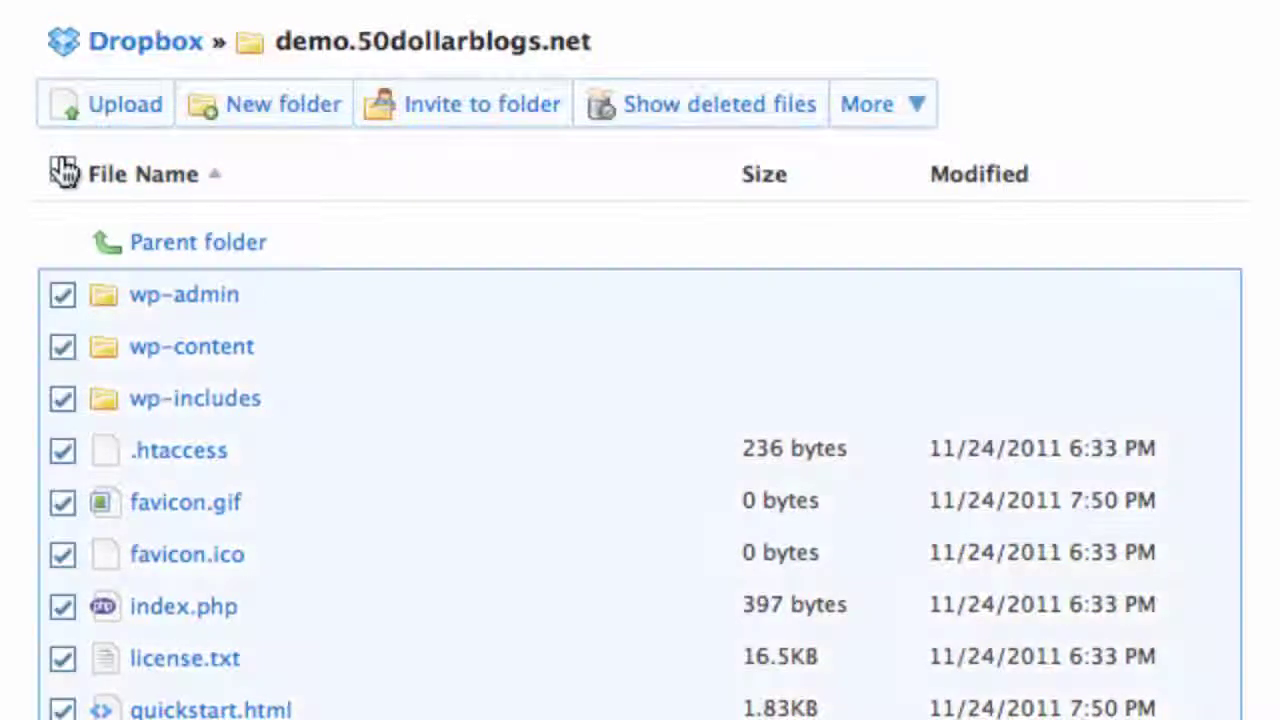
pyautogui.click(890, 114)
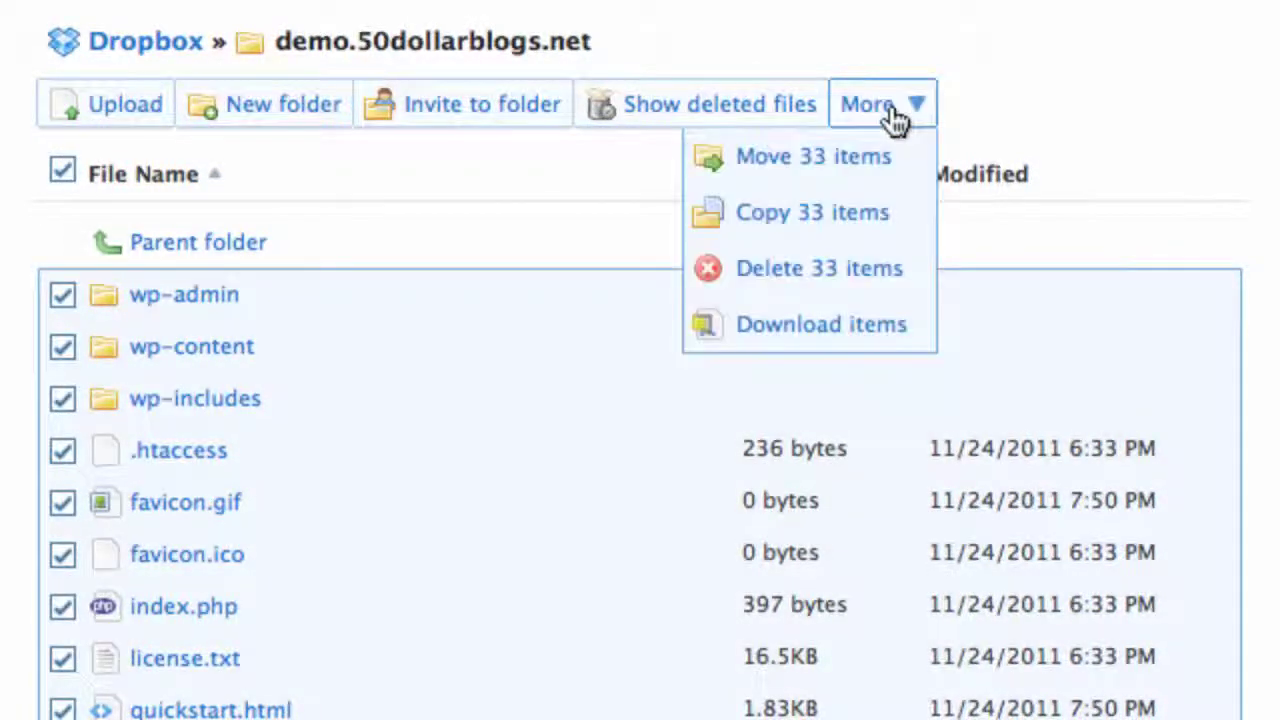
pyautogui.click(885, 322)
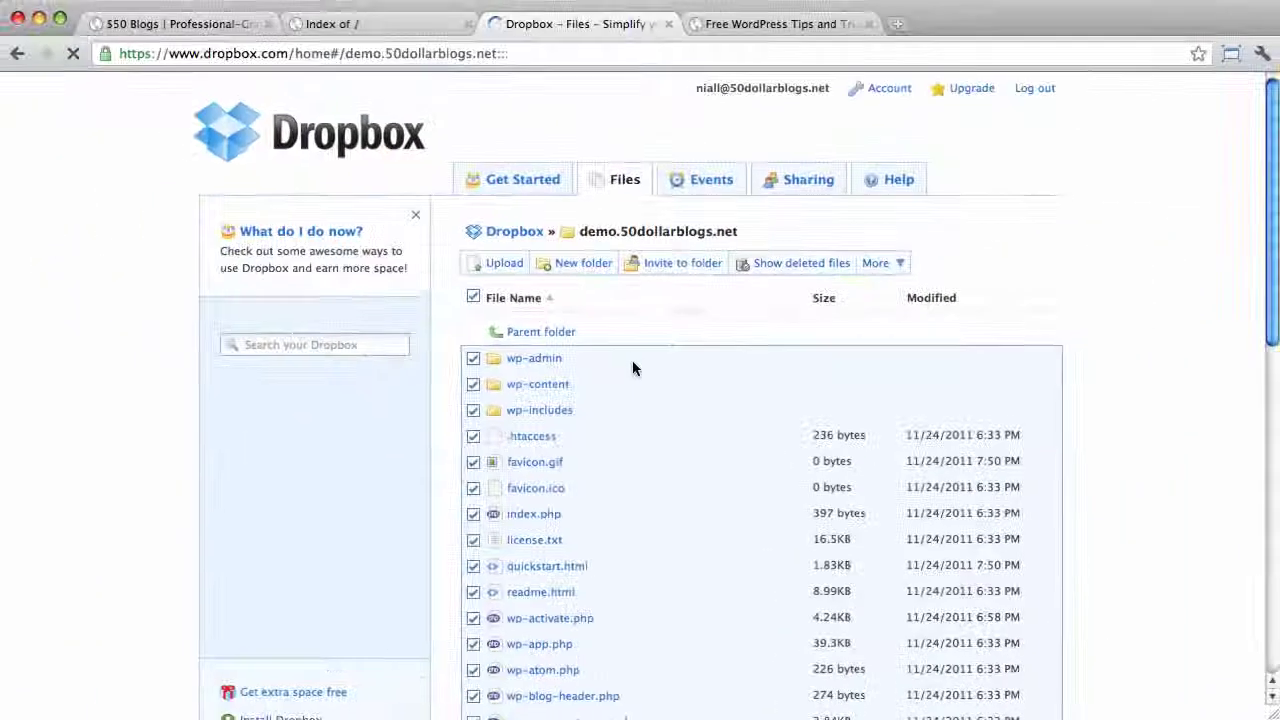
pyautogui.moveTo(632, 362); pyautogui.dragTo(331, 397)
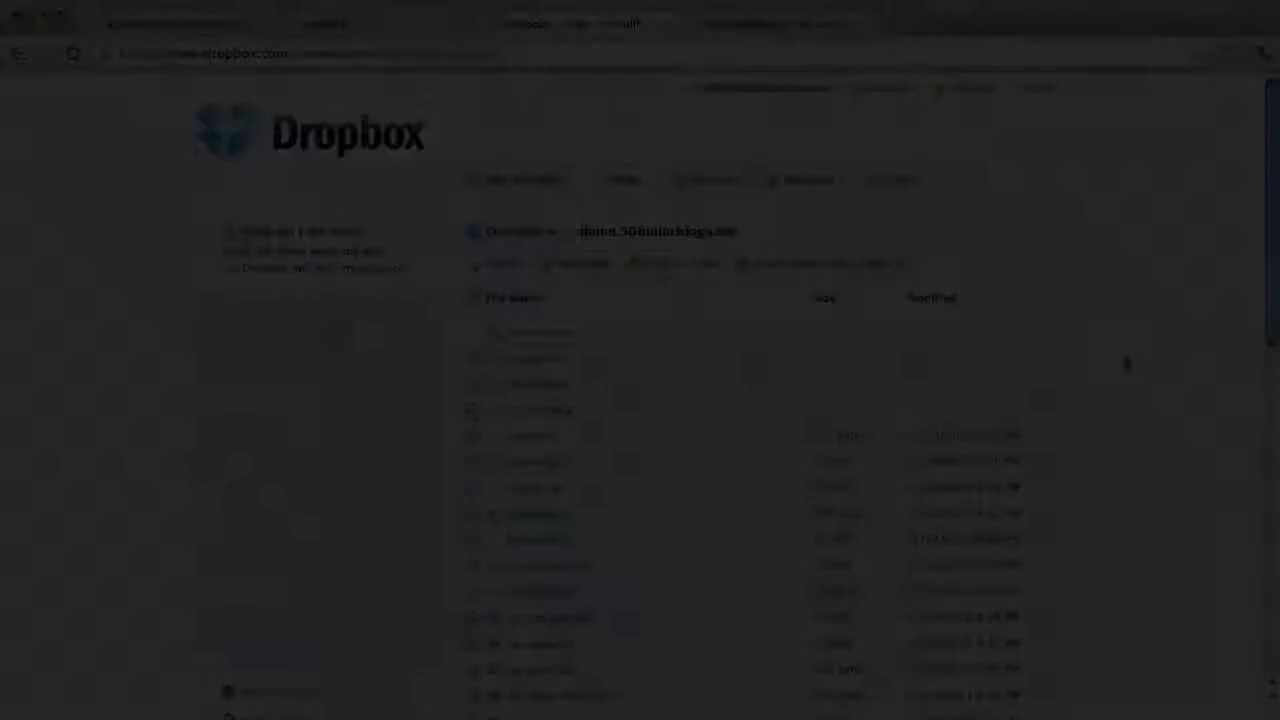
# Unzip demo.50dollarblogs.net.zip on the Desktop and select the extracted demo.50dollarblogs.net folder
pyautogui.press('super+Tab')
pyautogui.press('super+Tab')
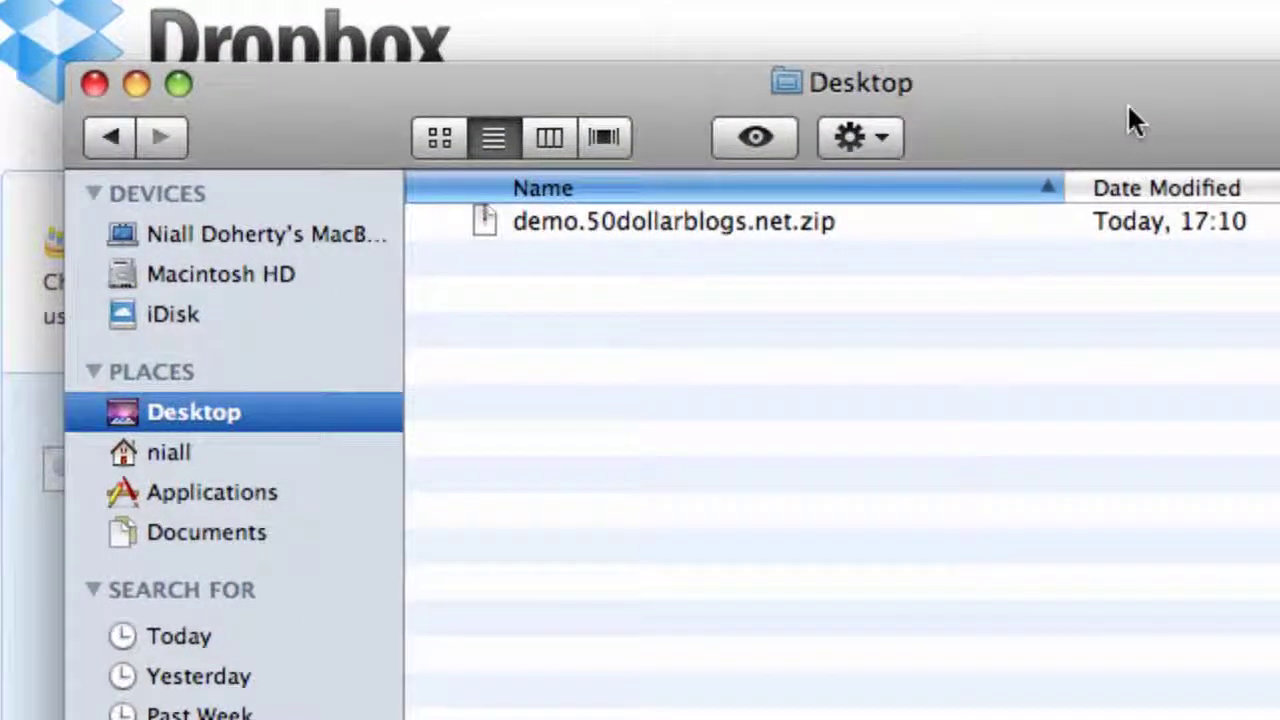
pyautogui.click(729, 224)
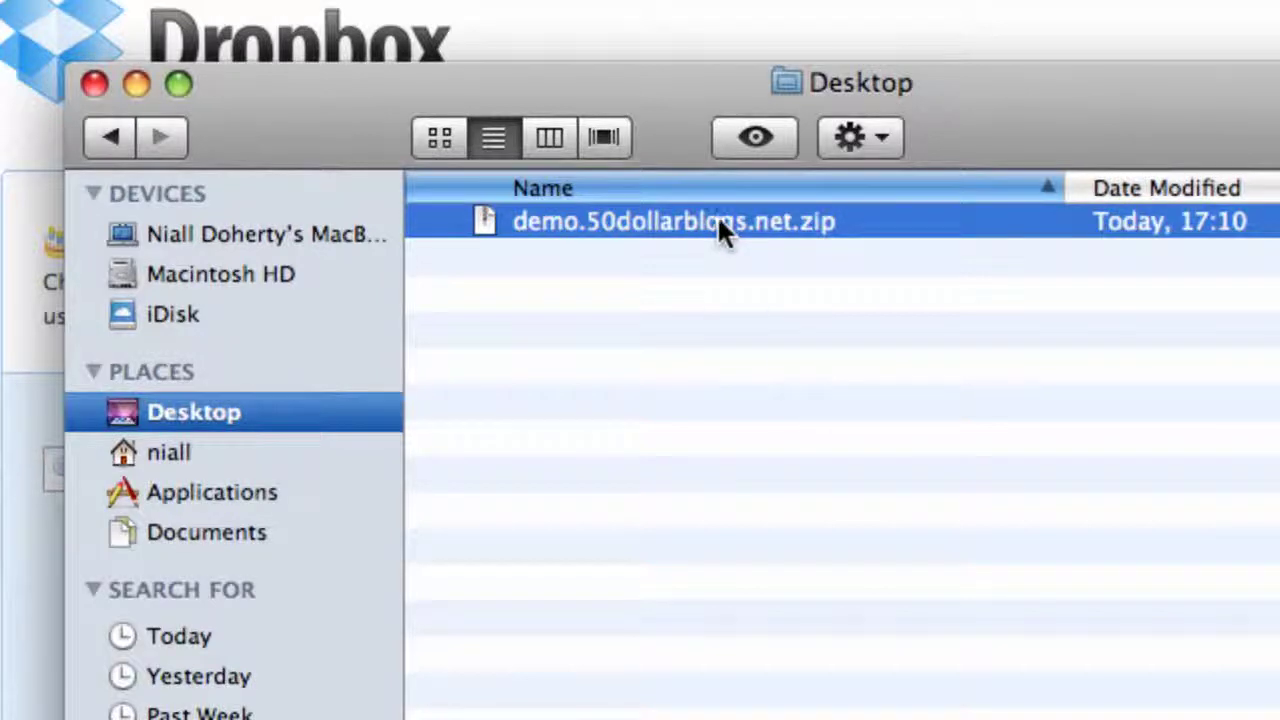
pyautogui.doubleClick(719, 220)
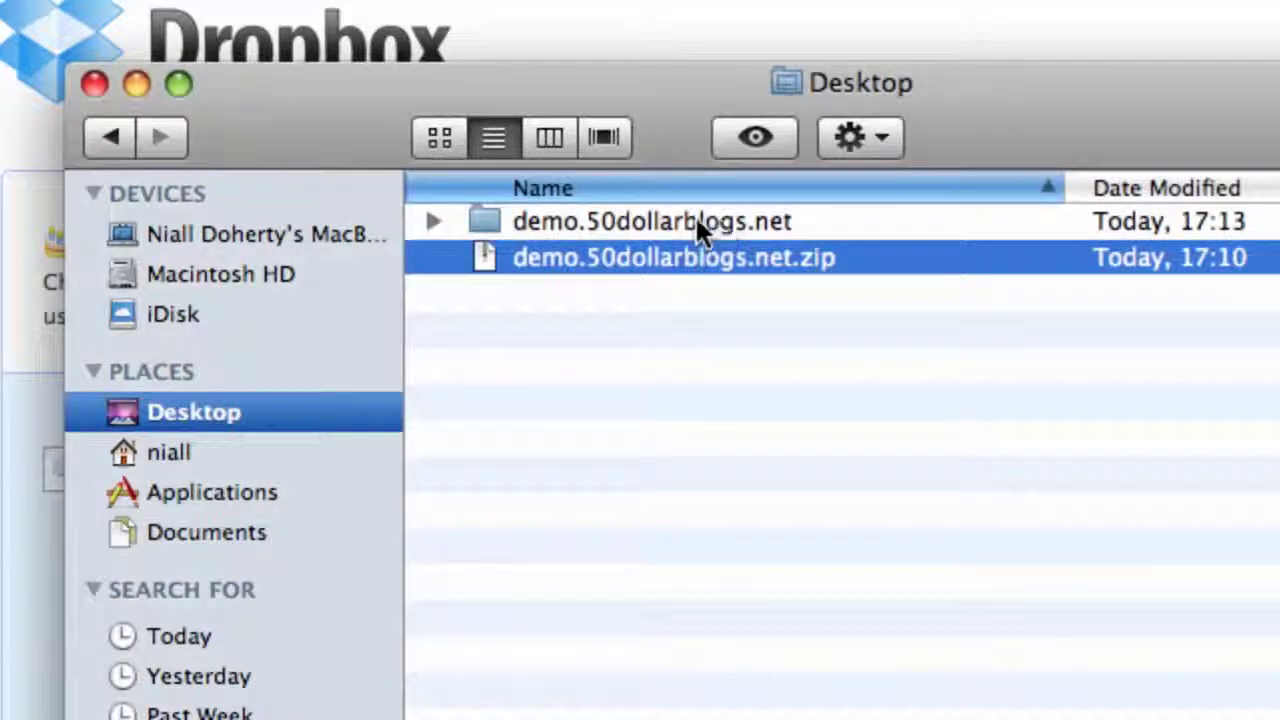
pyautogui.click(697, 222)
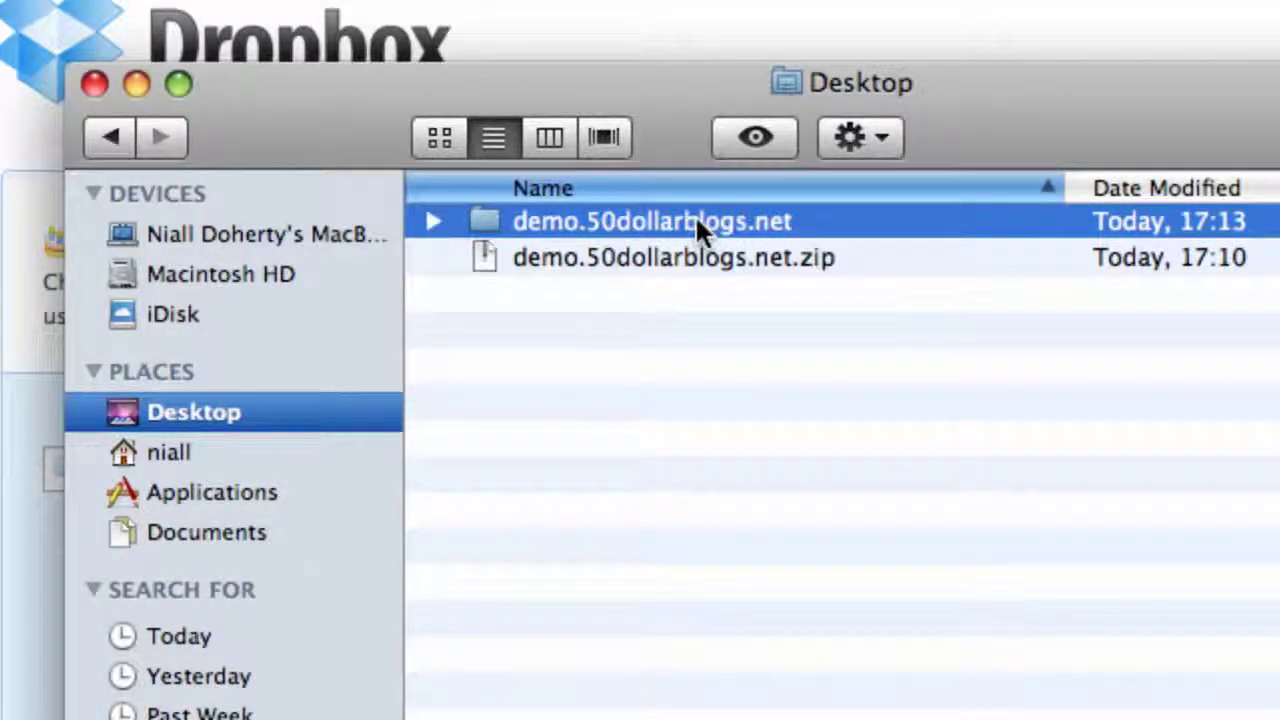
# Open the extracted folder and select wp-config.php among its 32 WordPress files
pyautogui.doubleClick(697, 222)
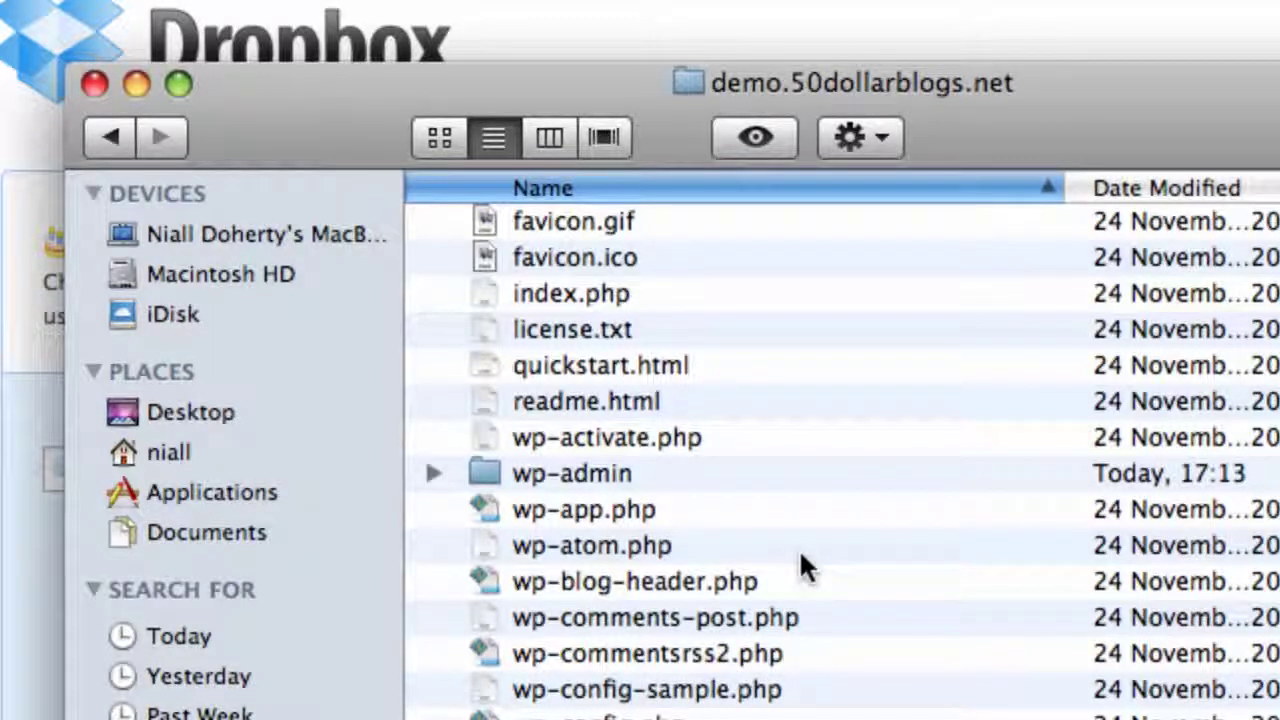
pyautogui.scroll(-5, 700, 490)
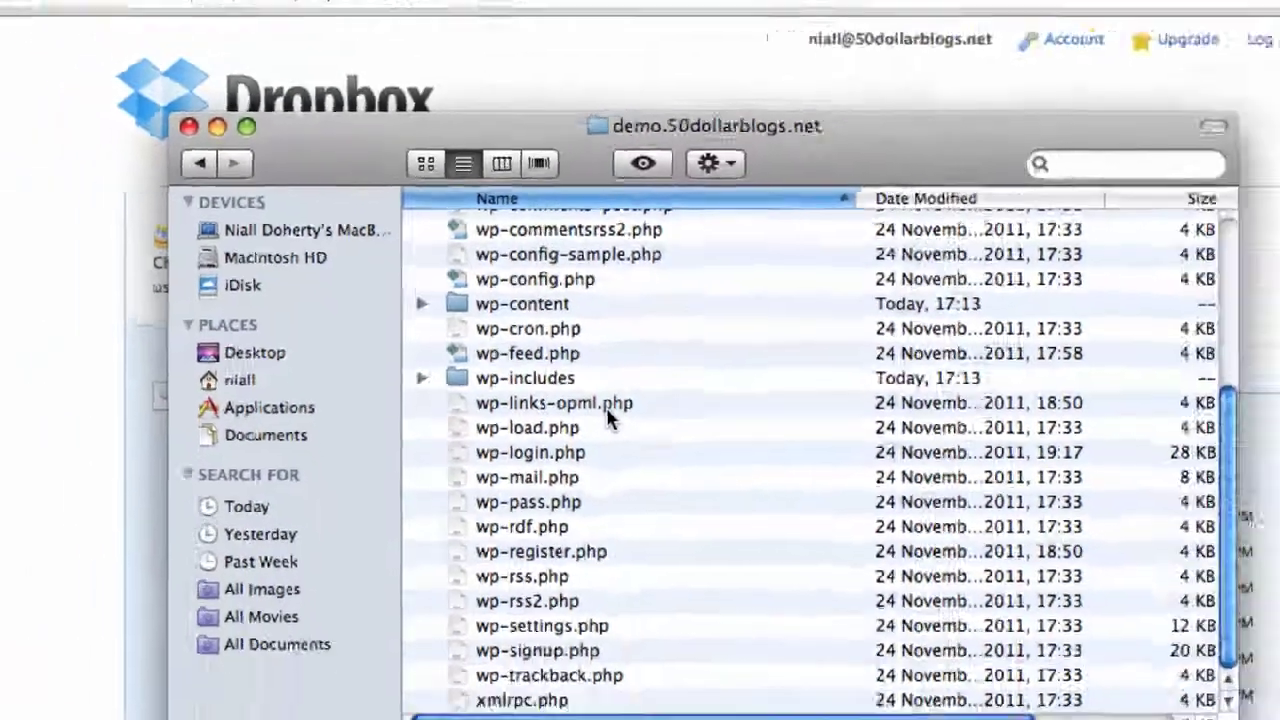
pyautogui.scroll(5, 610, 420)
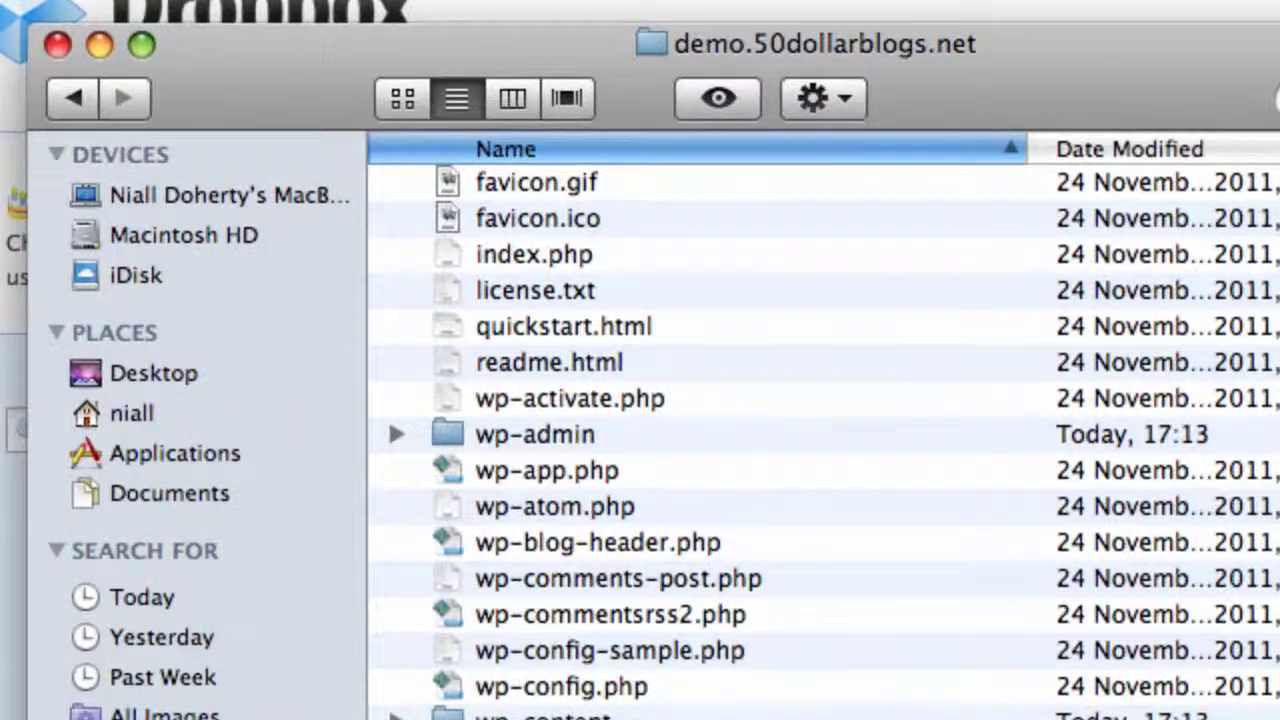
pyautogui.scroll(-5, 628, 548)
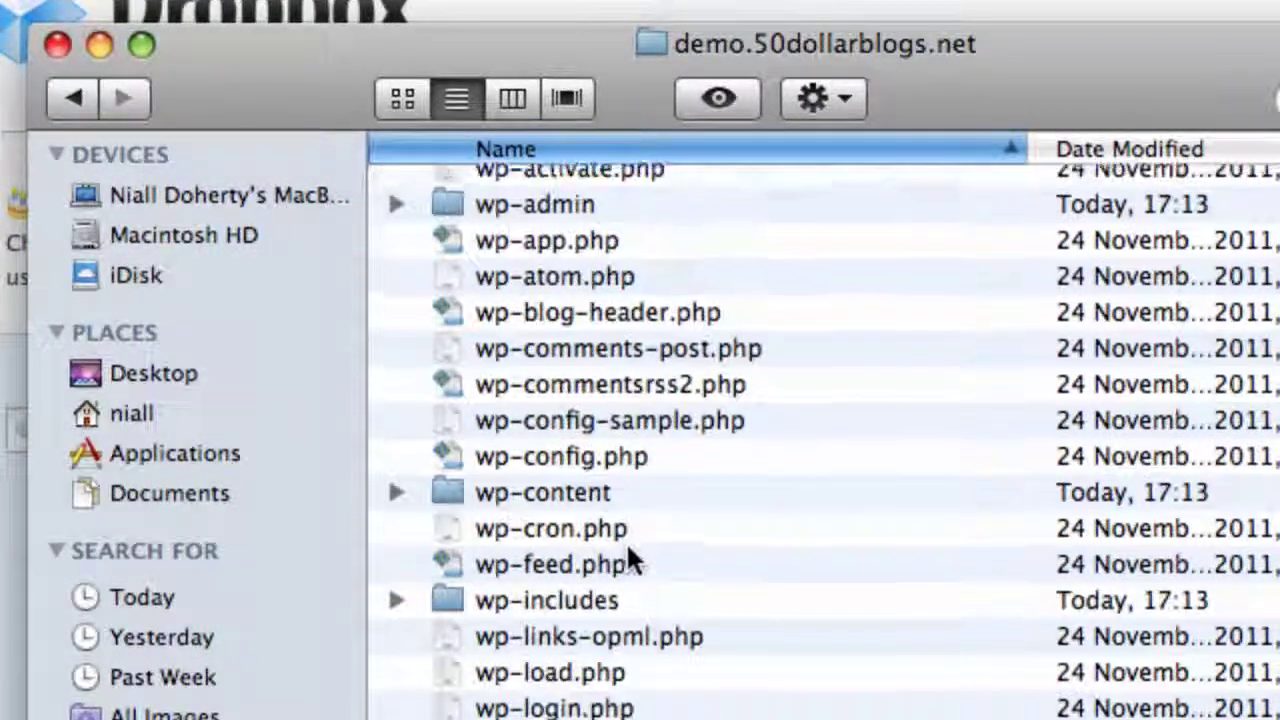
pyautogui.scroll(5, 628, 548)
pyautogui.scroll(-2, 628, 548)
pyautogui.scroll(-3, 628, 548)
pyautogui.scroll(-3, 628, 548)
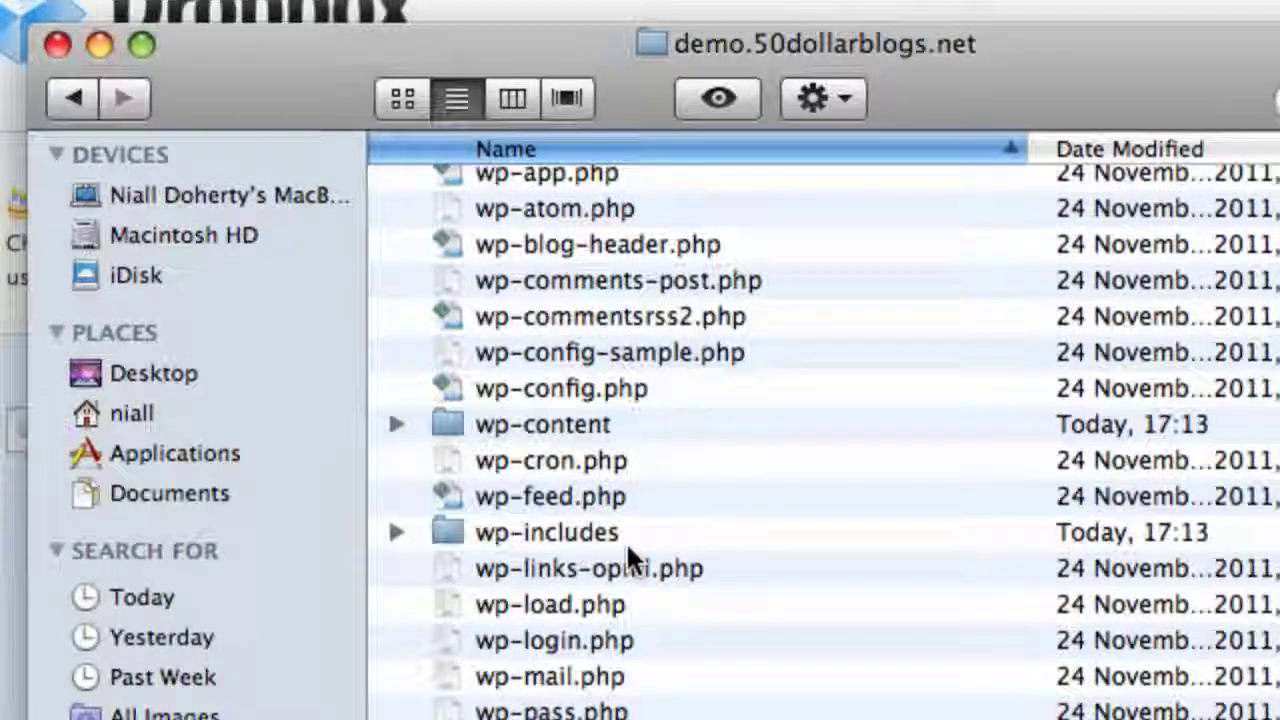
pyautogui.scroll(-2, 628, 548)
pyautogui.scroll(3, 628, 548)
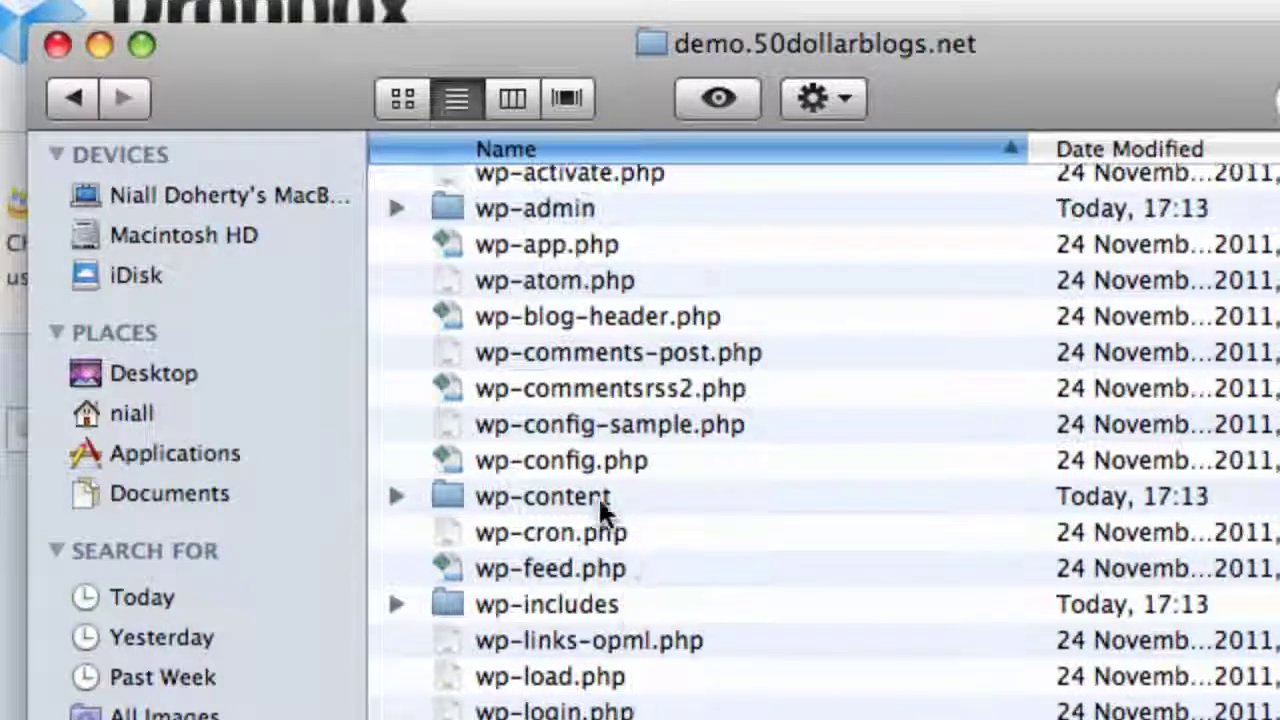
pyautogui.click(600, 460)
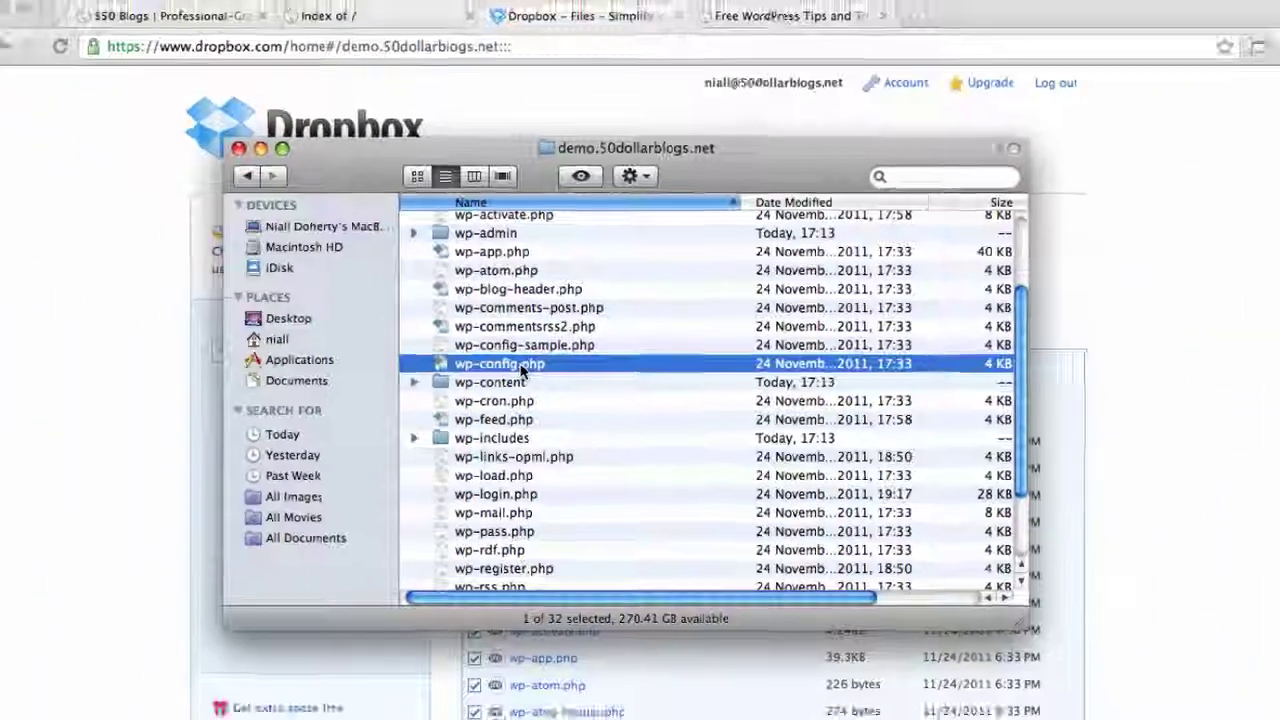
# Open wp-config.php in TextWrangler and select the DB_HOST value mysql.demo.50dollarblogs.net on line 28
pyautogui.doubleClick(600, 460)
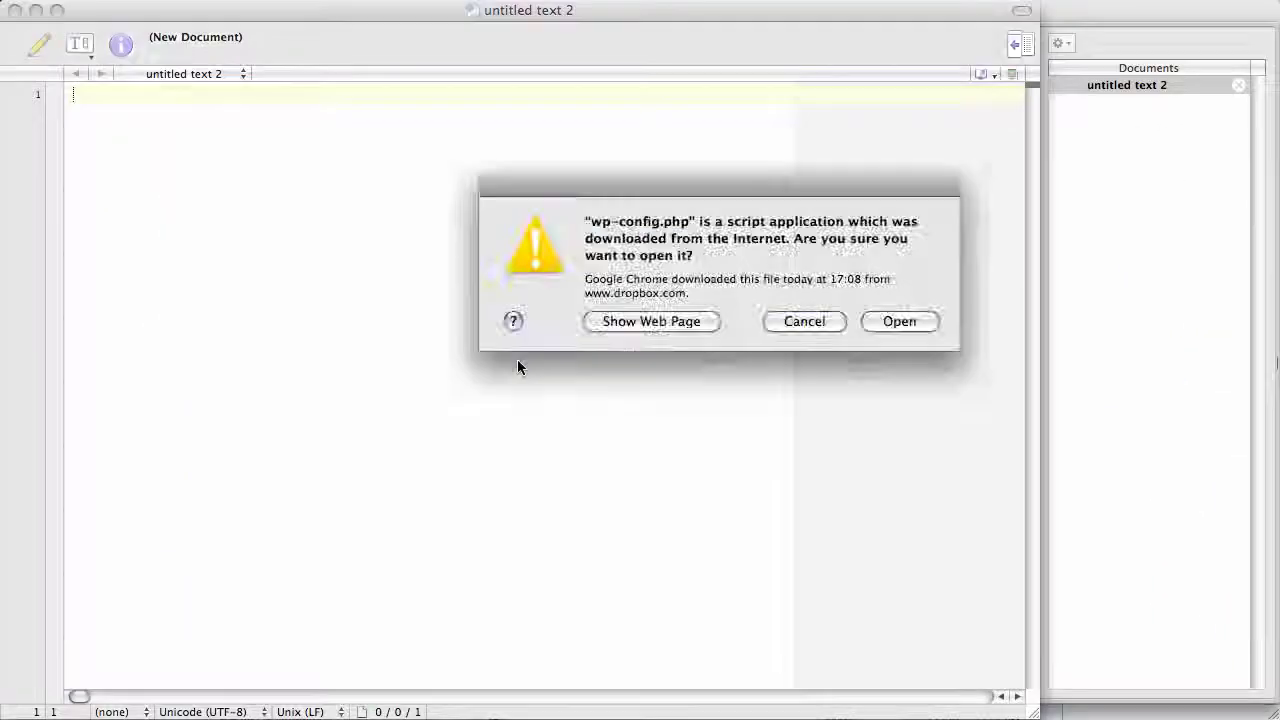
pyautogui.click(893, 330)
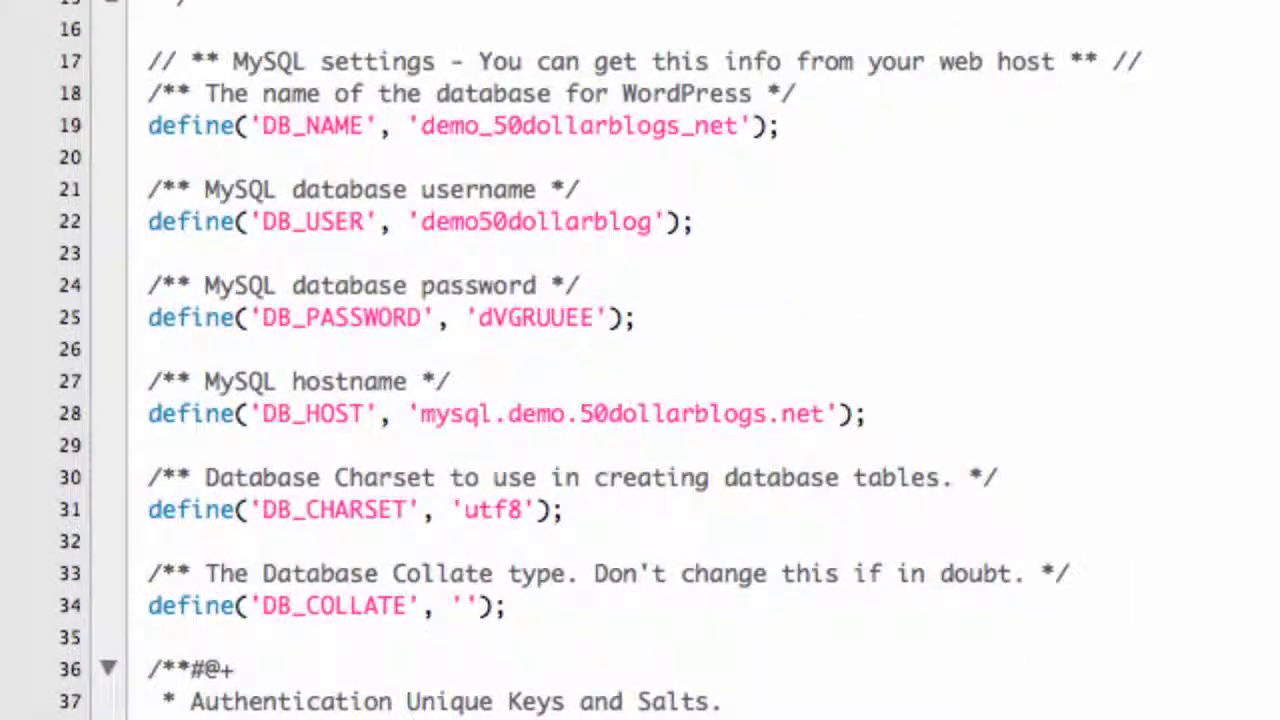
pyautogui.moveTo(823, 413); pyautogui.dragTo(421, 413)
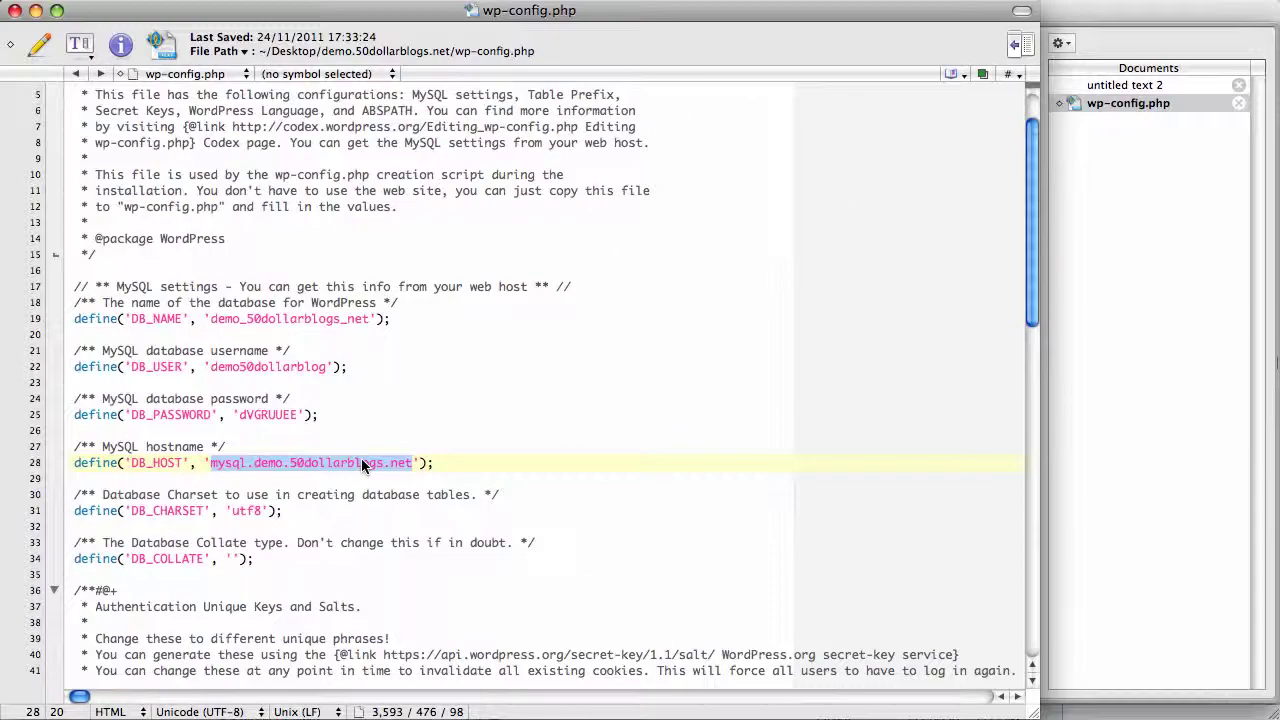
pyautogui.press('super+Tab')
pyautogui.press('super+Tab')
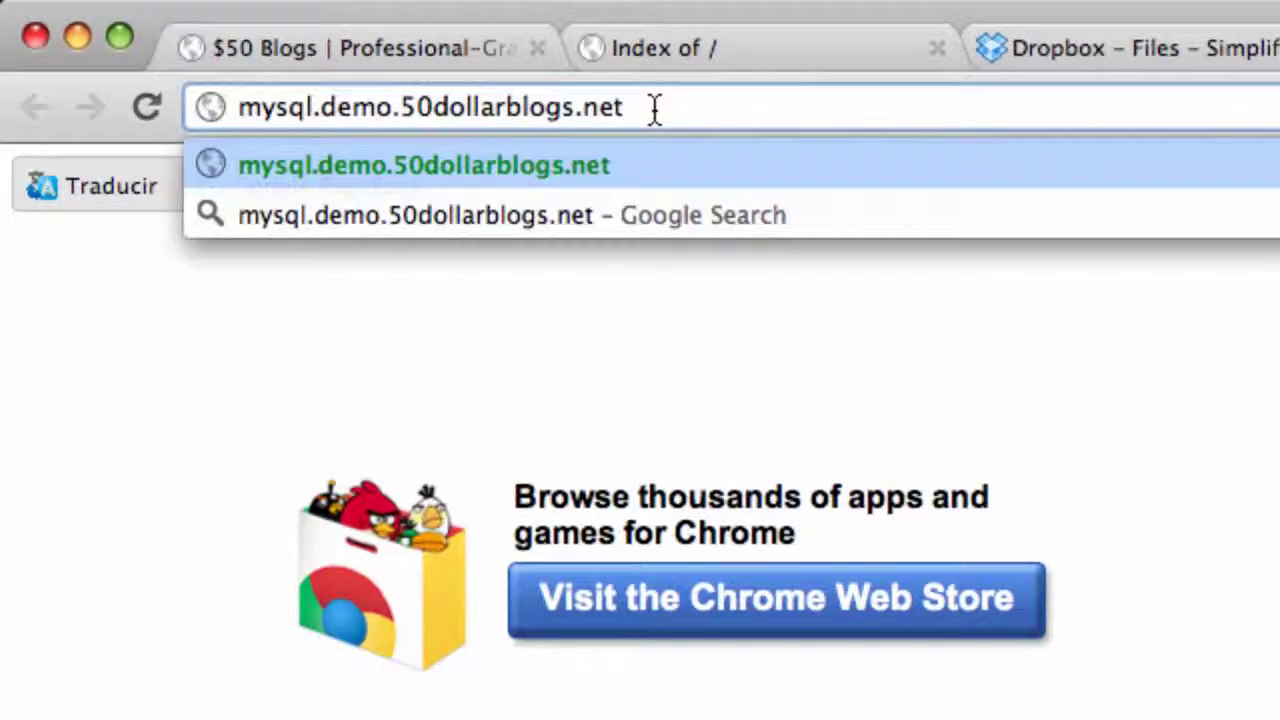
# Load mysql.demo.50dollarblogs.net and enter the database username and password from wp-config.php
pyautogui.press('Return')
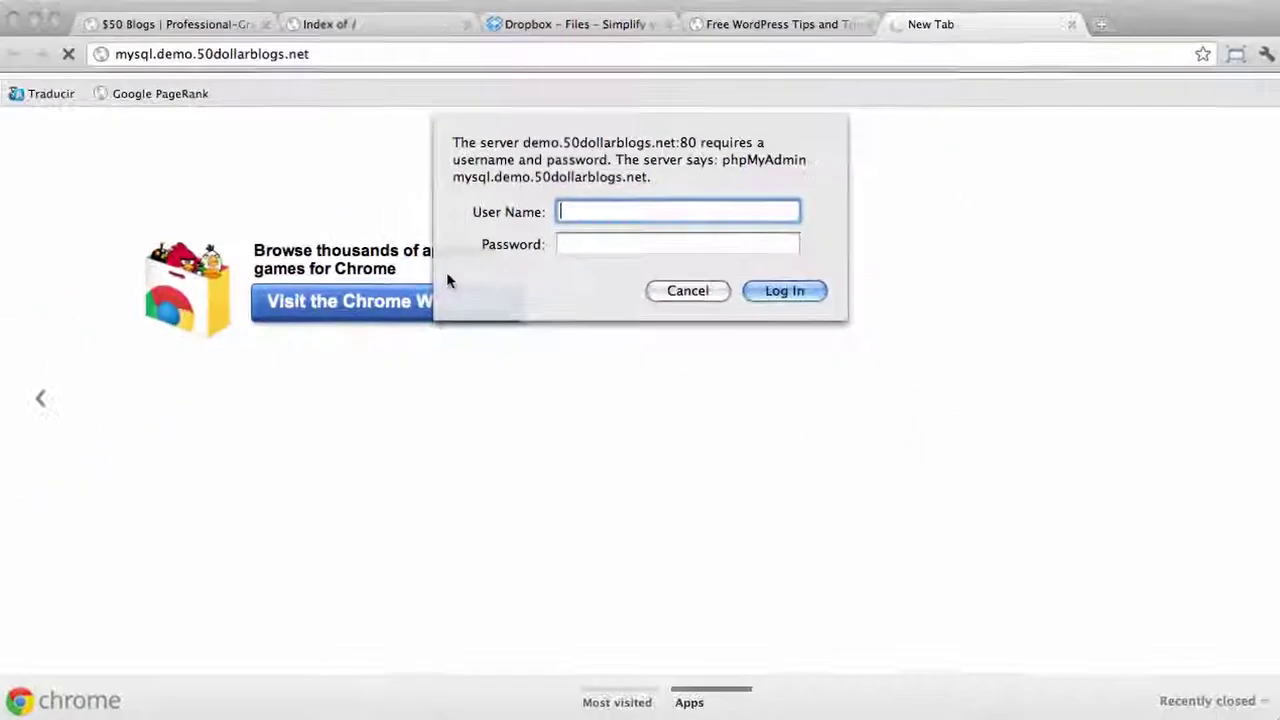
pyautogui.press('super+Tab')
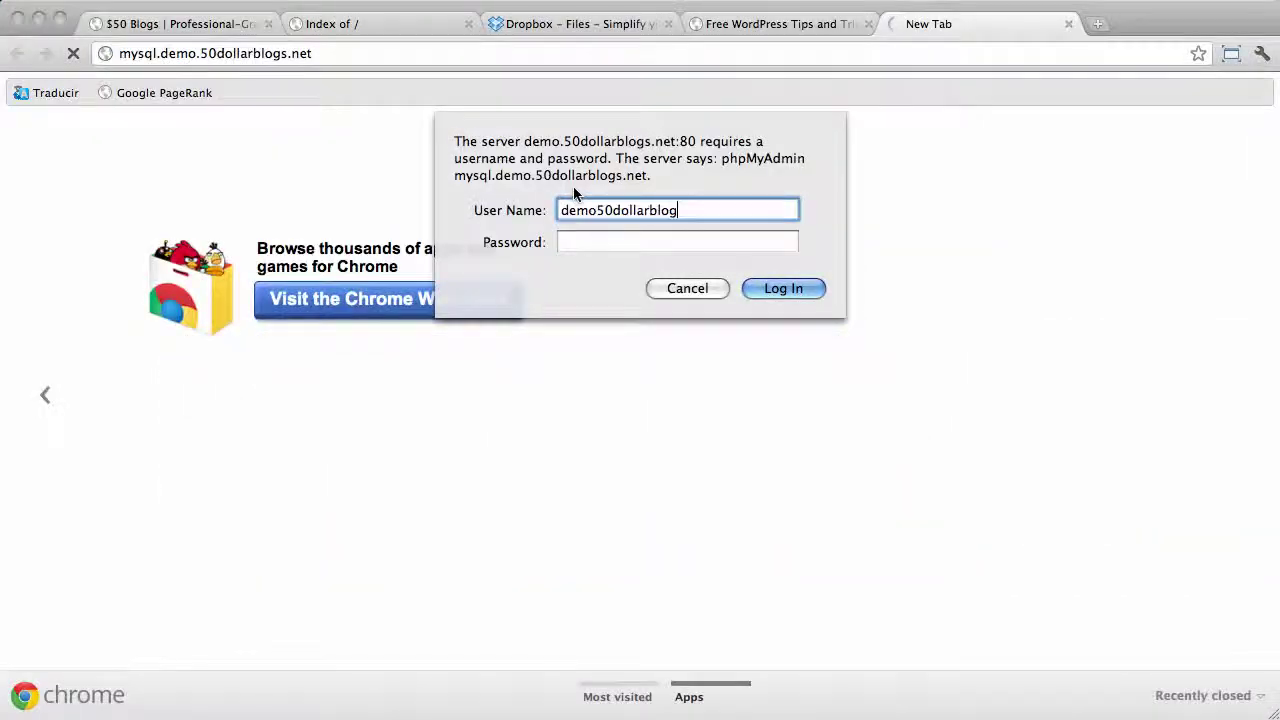
pyautogui.press('super+Tab')
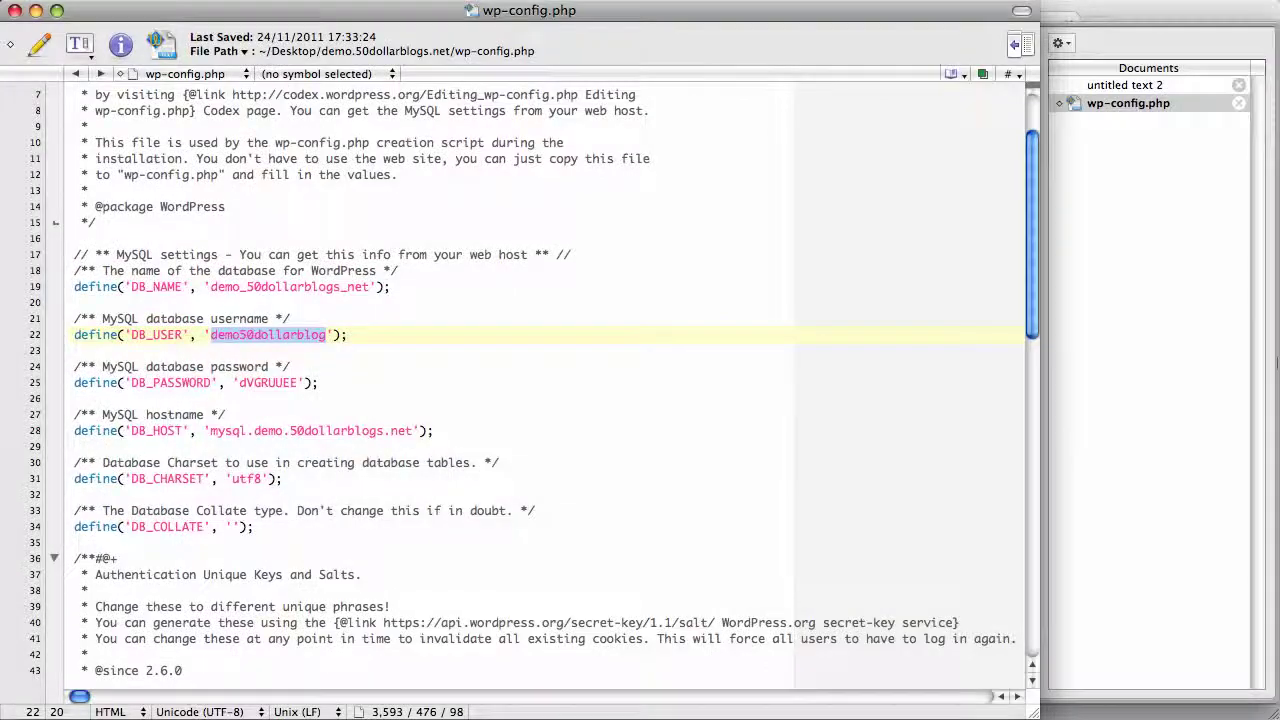
pyautogui.doubleClick(268, 383)
pyautogui.press('super+c')
pyautogui.press('super+Tab')
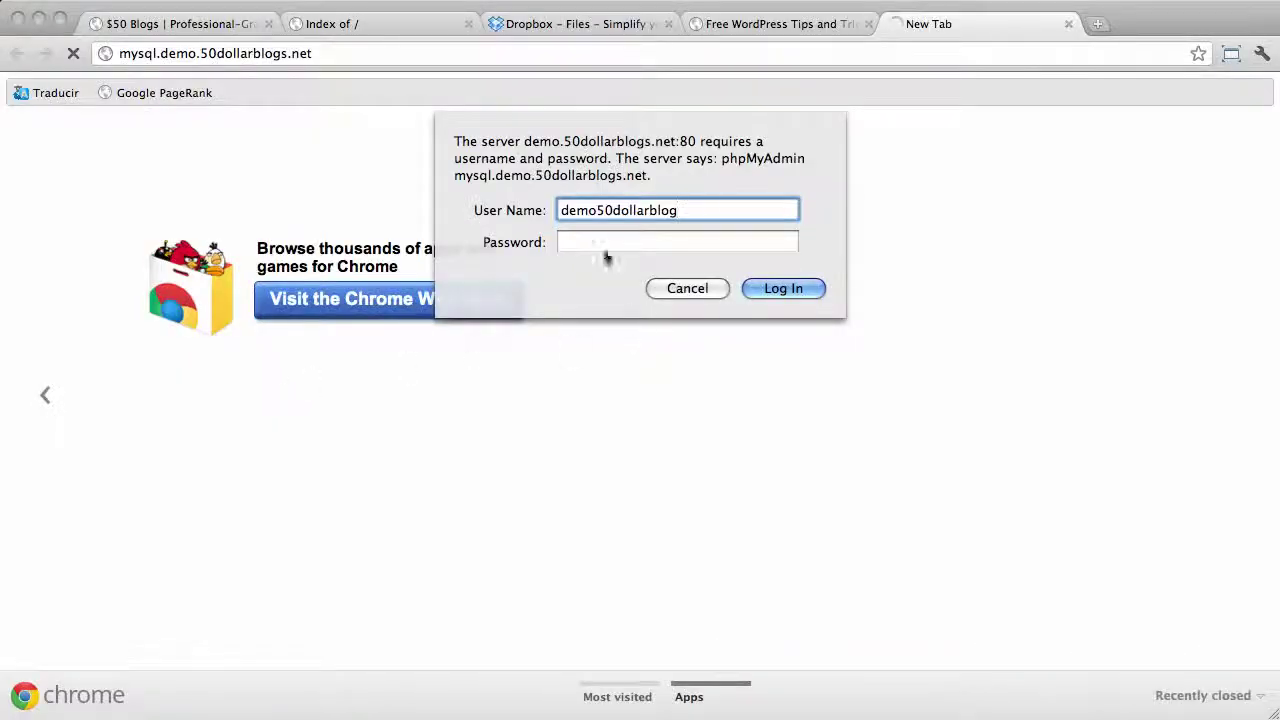
pyautogui.click(601, 245)
pyautogui.press('super+v')
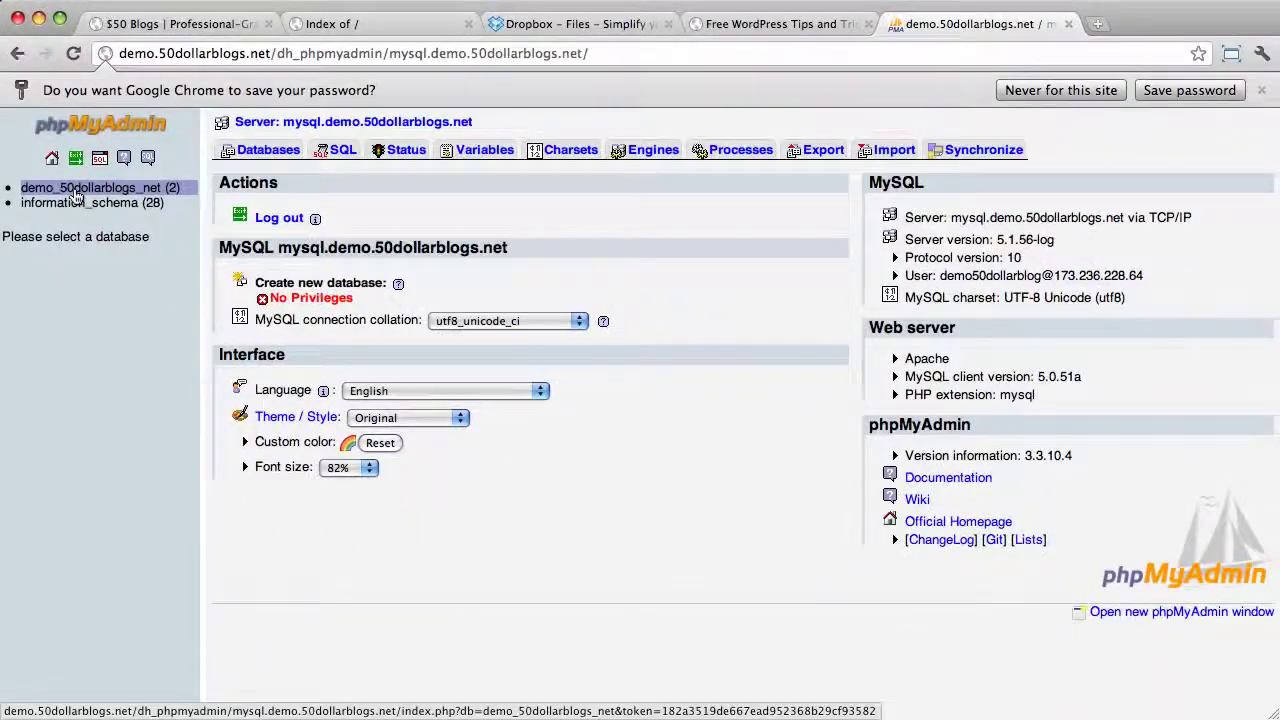
# Select the DB_NAME value demo_50dollarblogs_net in wp-config.php and return to phpMyAdmin
pyautogui.press('super+Tab')
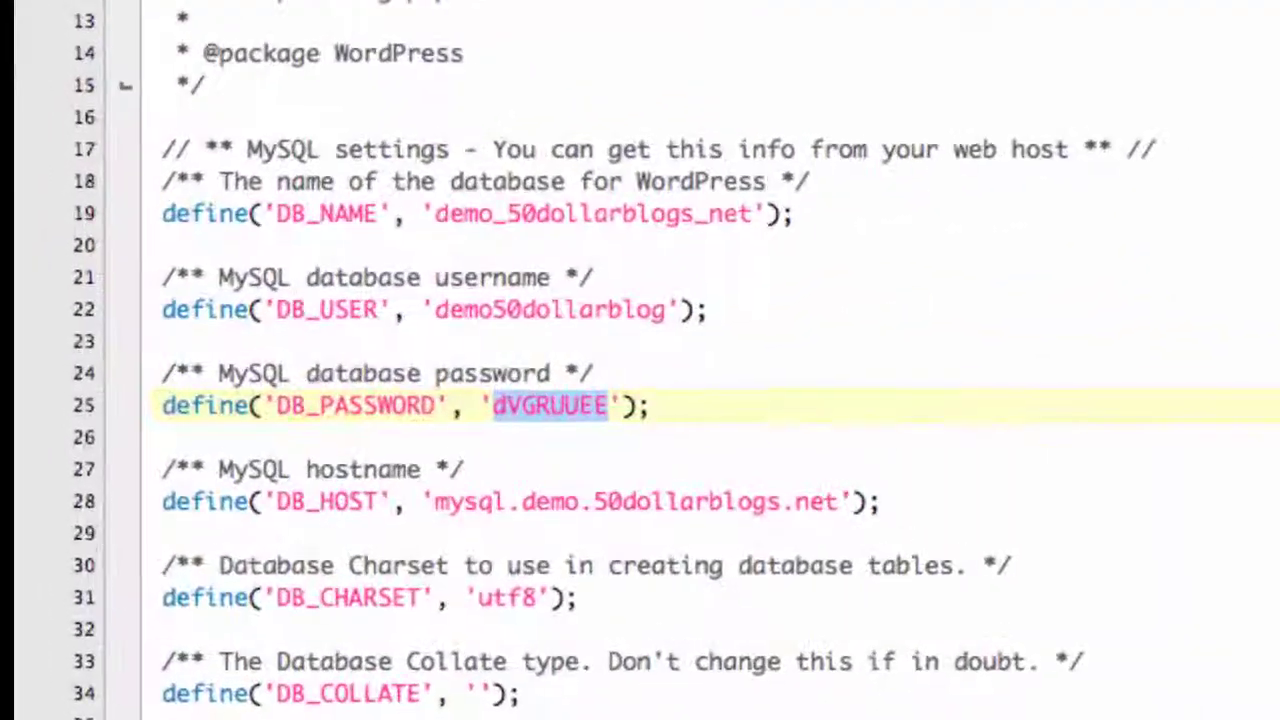
pyautogui.click(209, 286)
pyautogui.moveTo(433, 213); pyautogui.dragTo(752, 220)
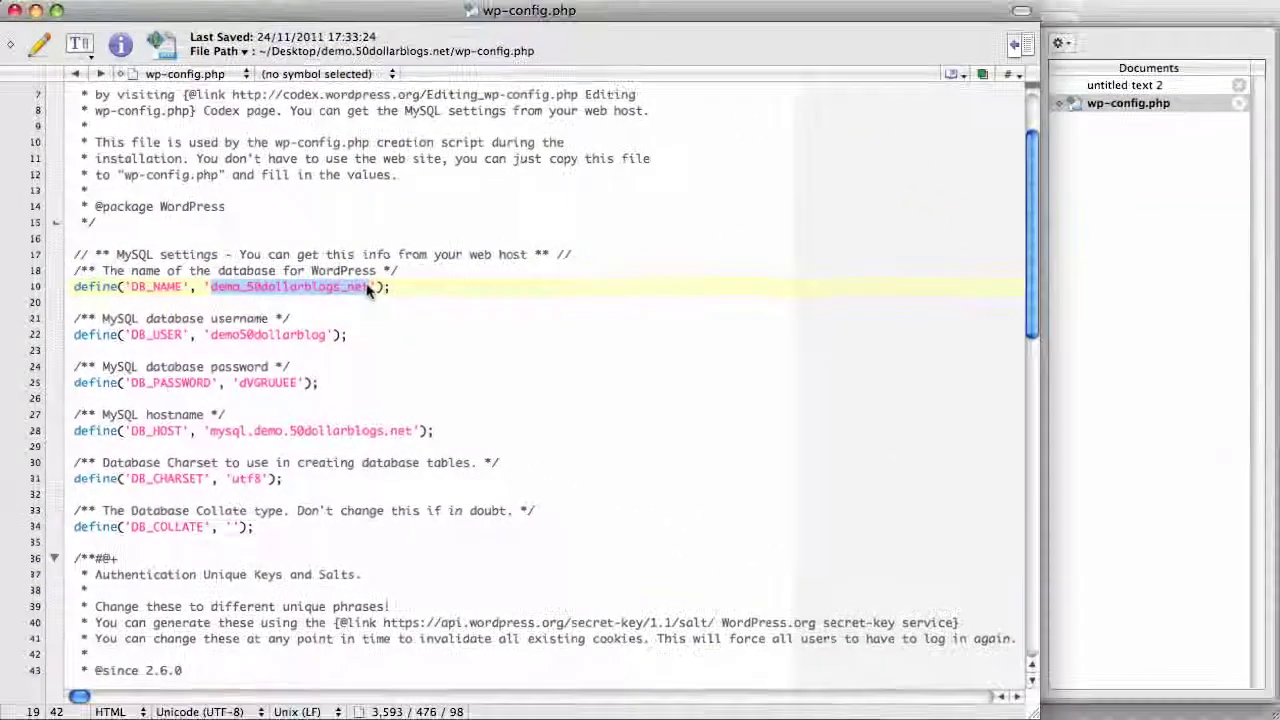
pyautogui.press('super+Tab')
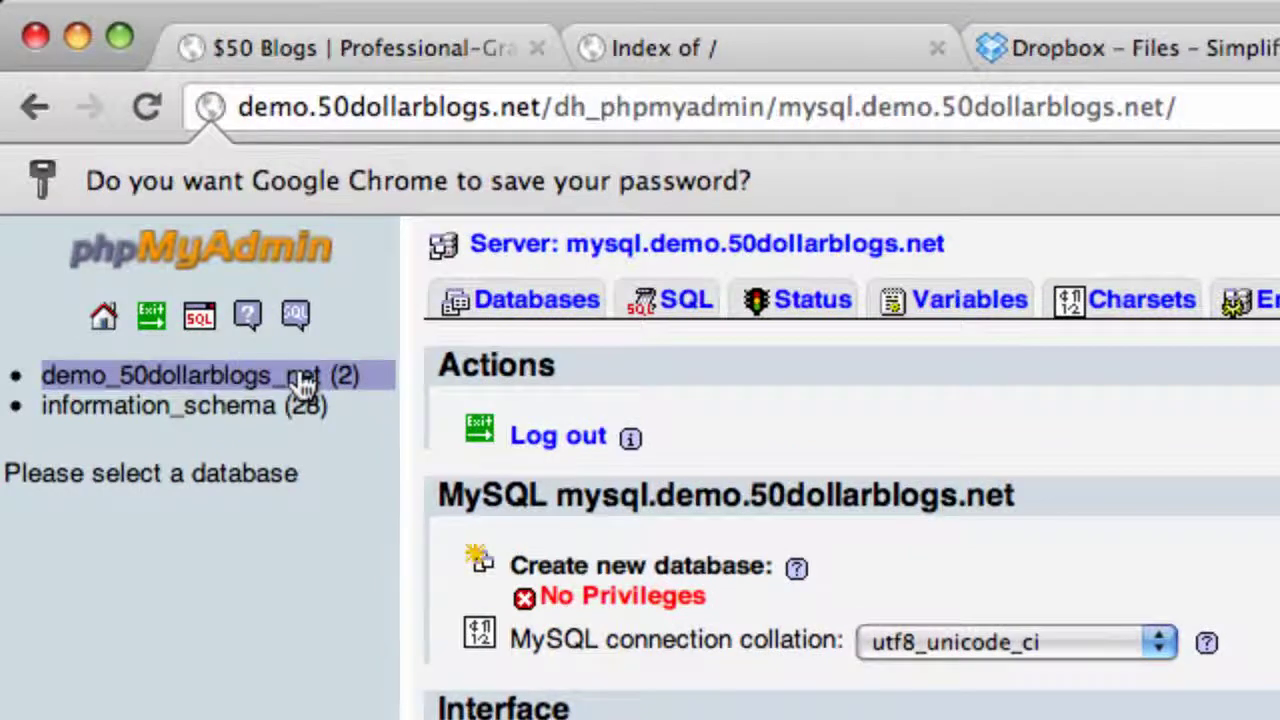
# Open demo_50dollarblogs_net and drop the wp_jbh6fp_commentmeta and wp_jbh6fp_comments tables
pyautogui.click(303, 383)
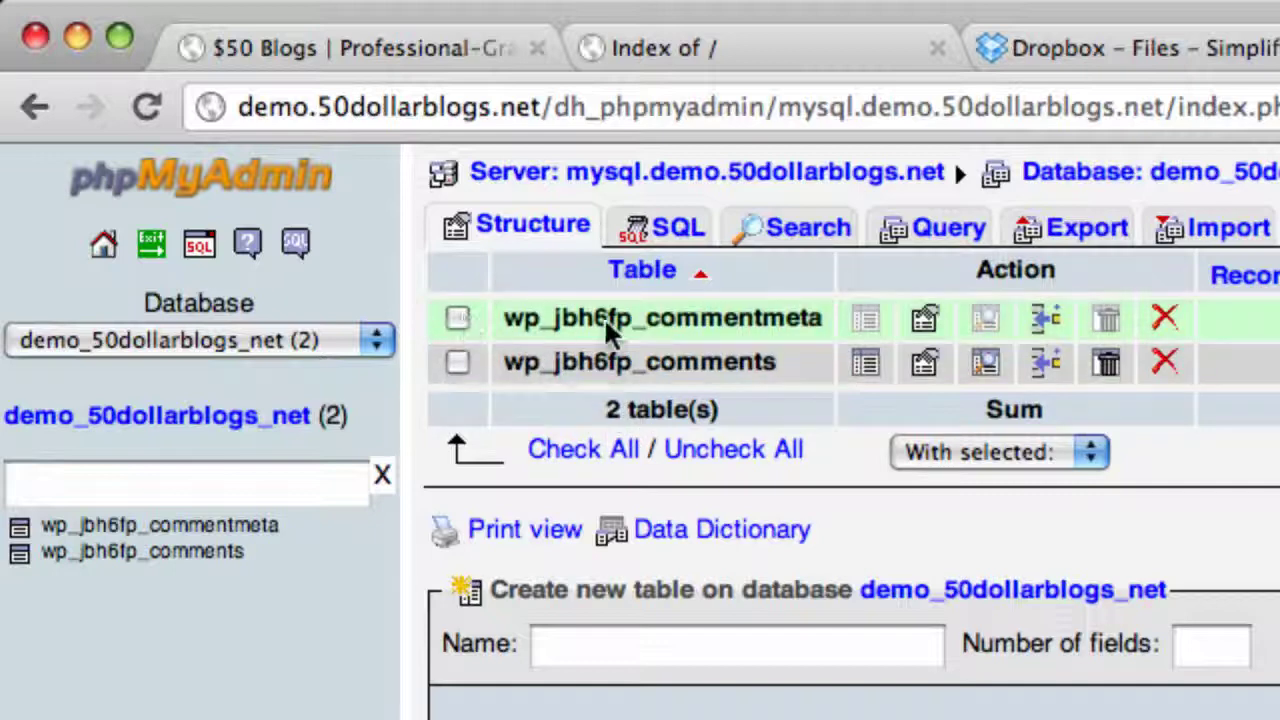
pyautogui.click(456, 318)
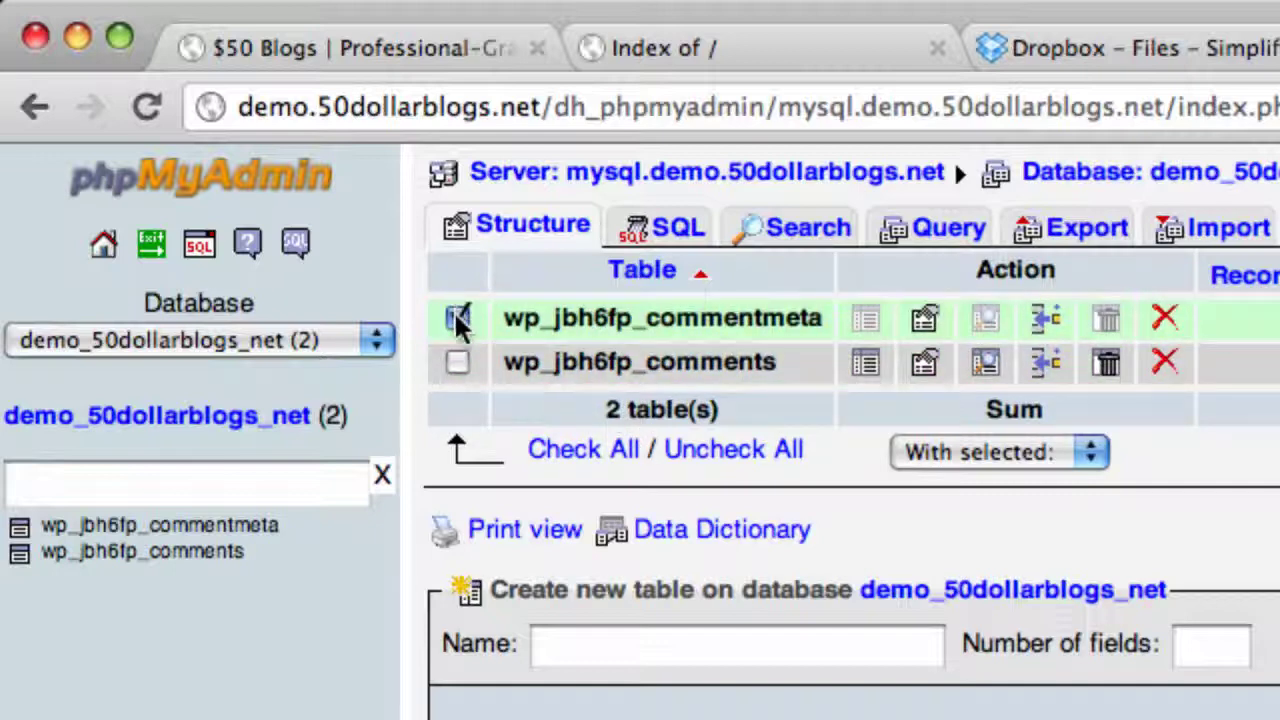
pyautogui.click(457, 362)
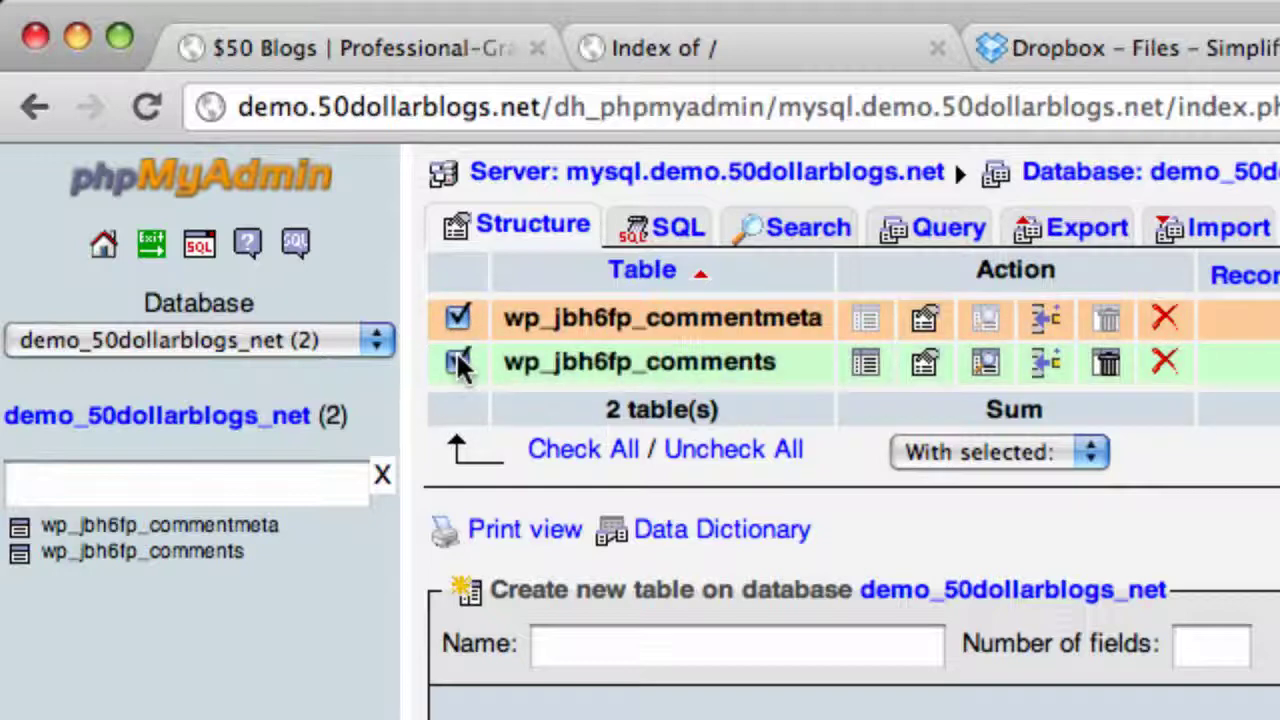
pyautogui.click(1040, 450)
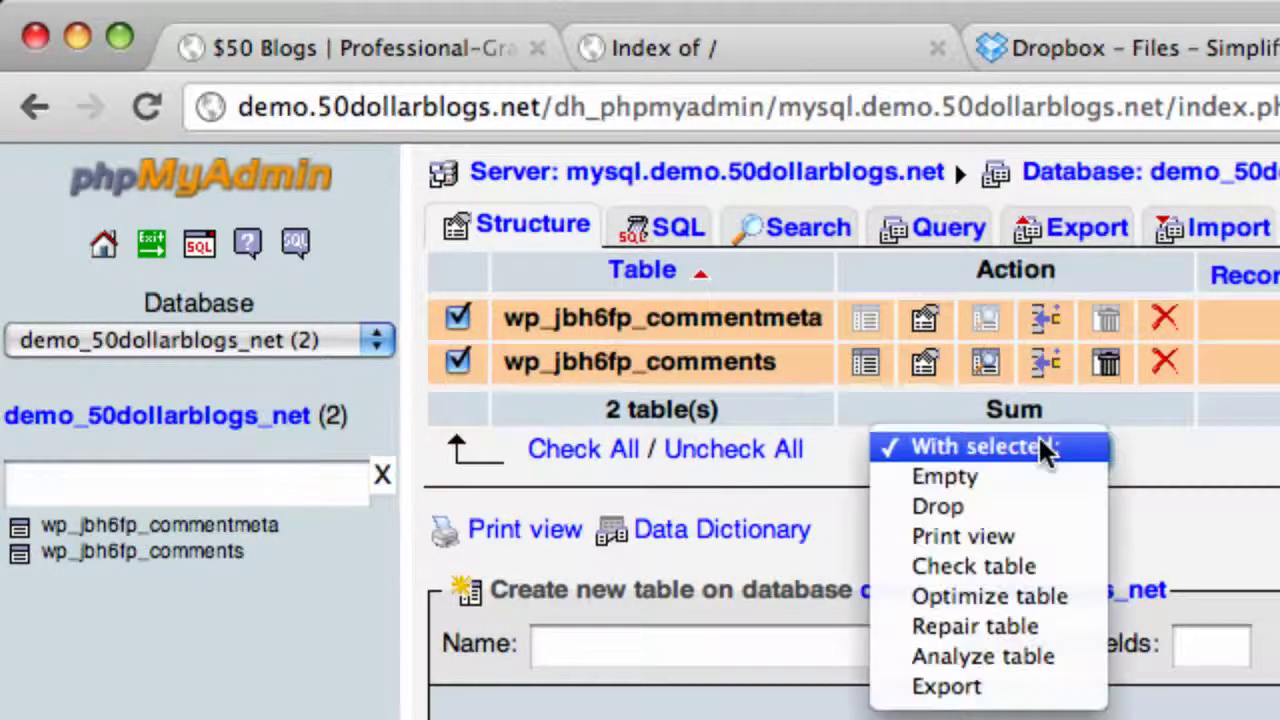
pyautogui.click(977, 505)
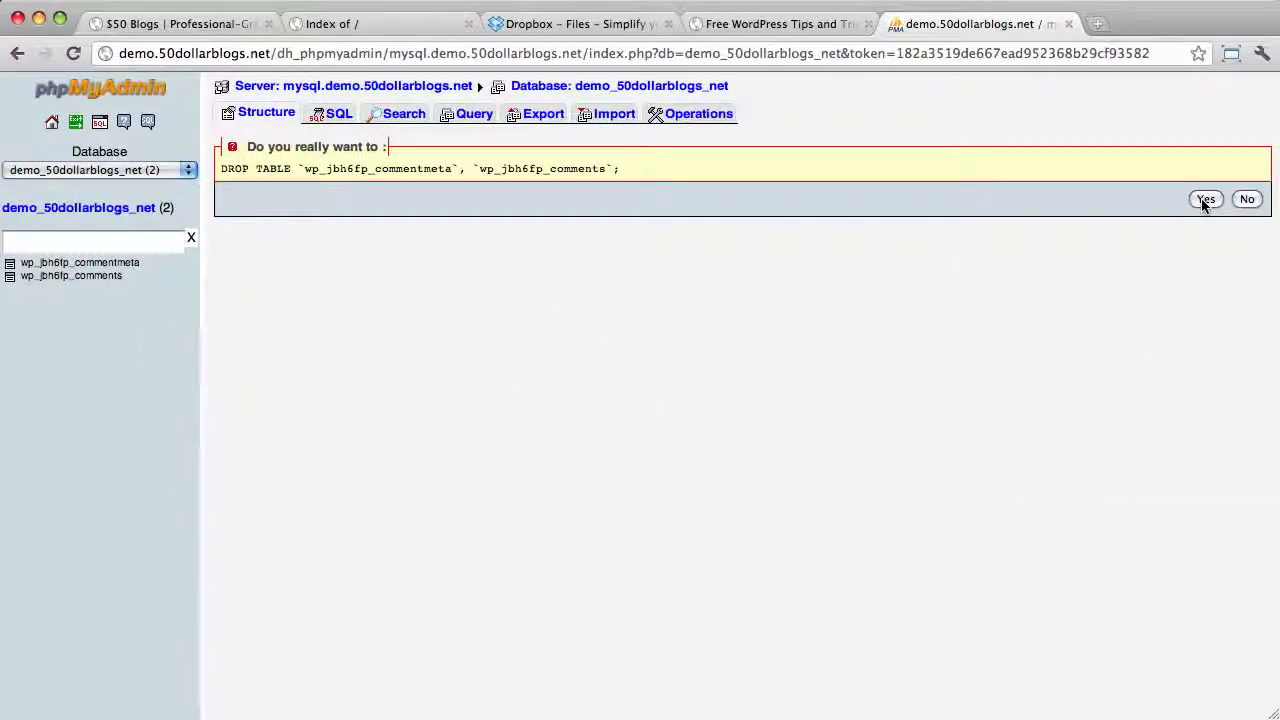
pyautogui.click(1205, 200)
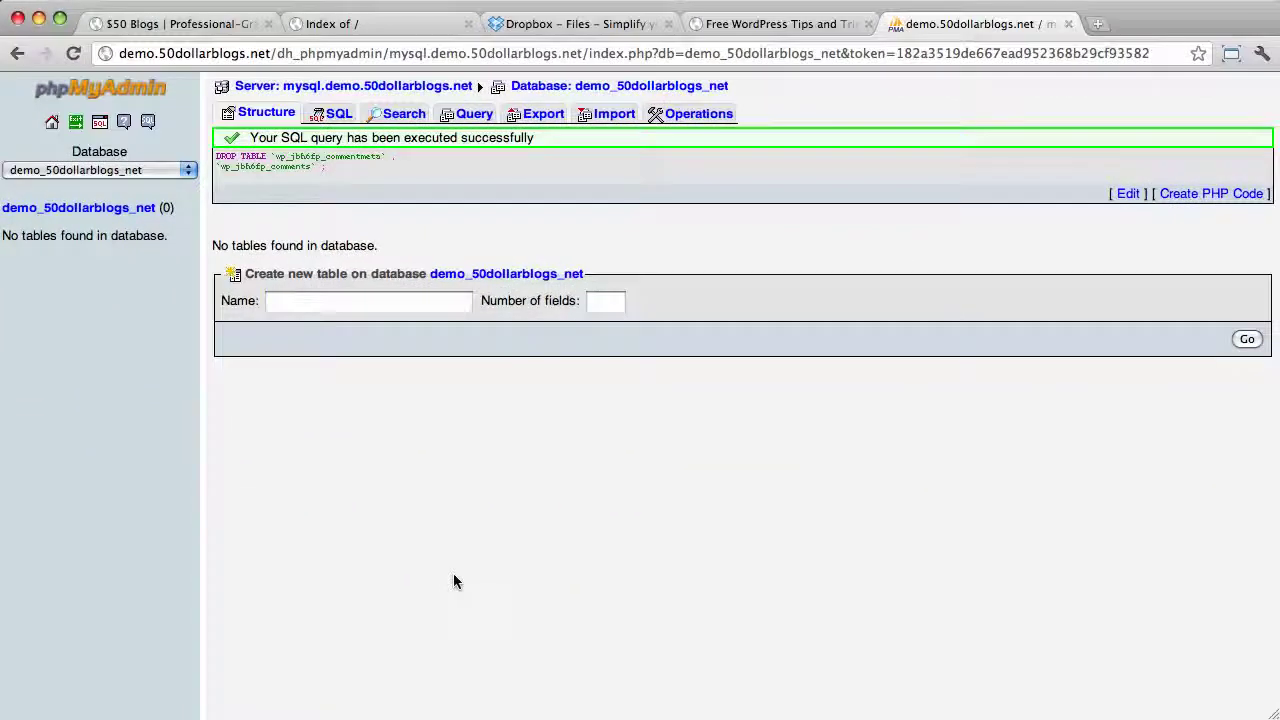
# In Finder, go to wp-content > backups and select demo_50dollarblogs_net-backup.sql (452 KB)
pyautogui.press('super+Tab')
pyautogui.press('super+Tab')
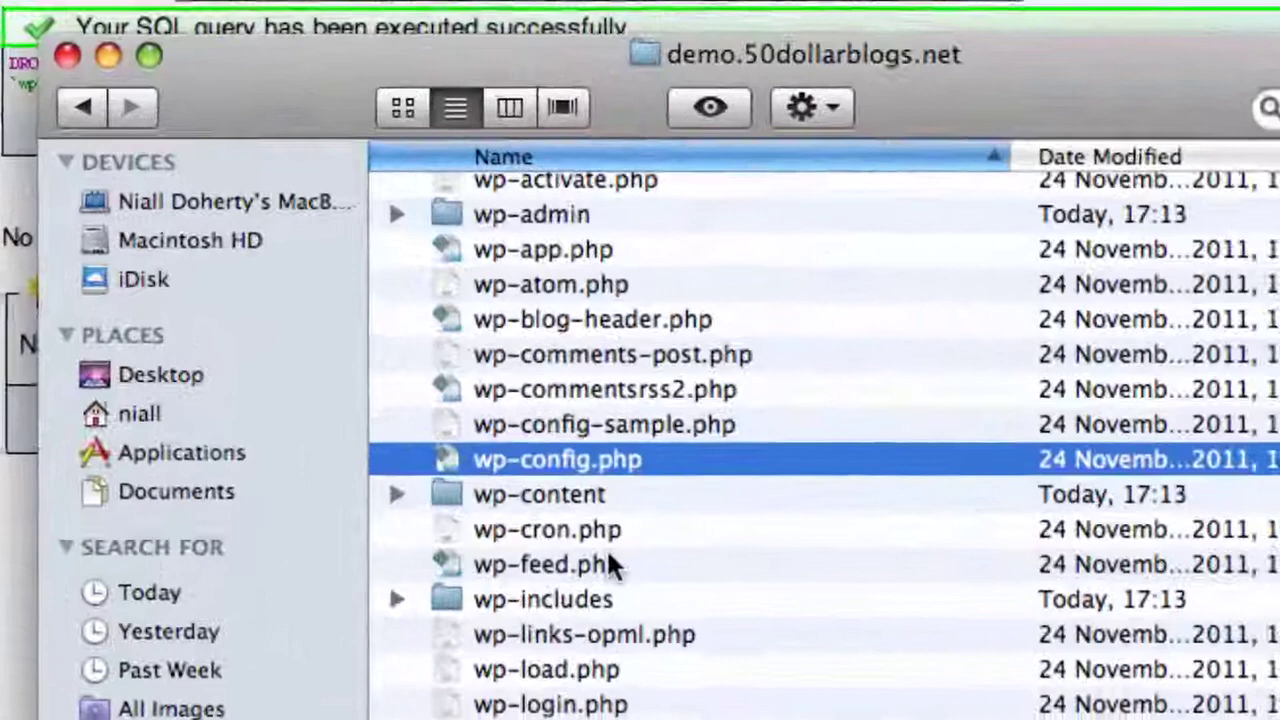
pyautogui.scroll(2, 539, 446)
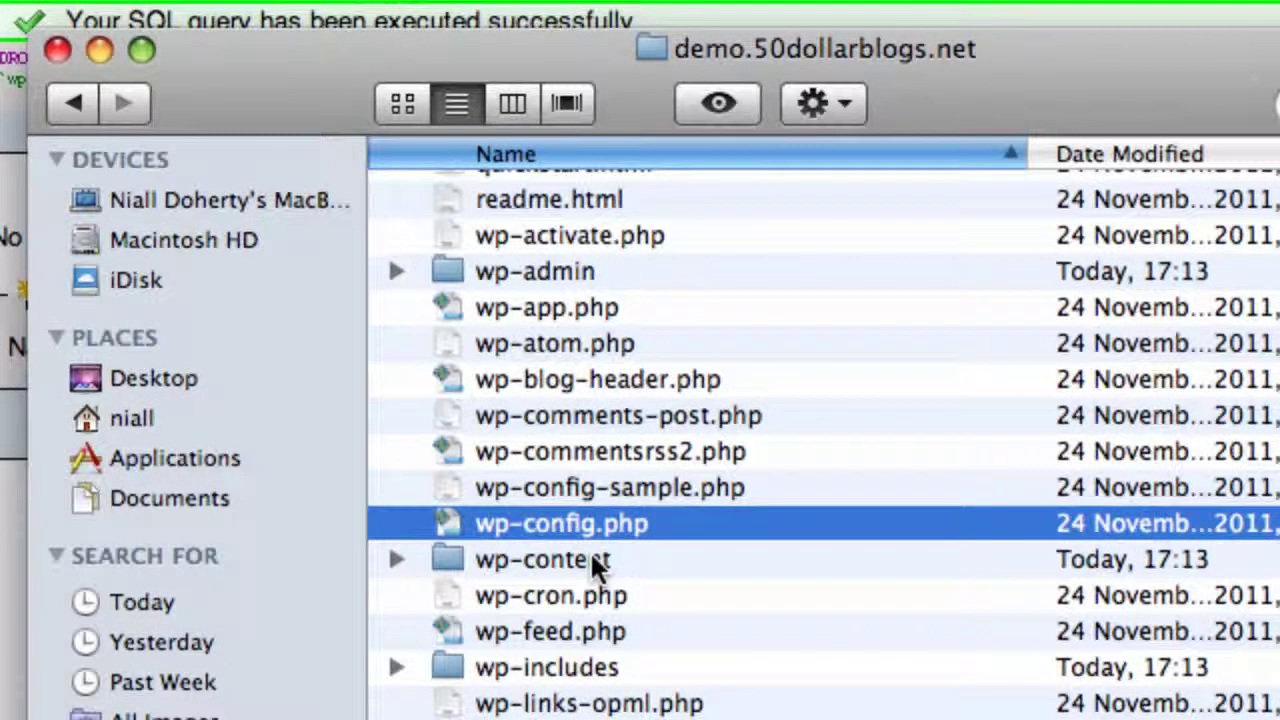
pyautogui.doubleClick(591, 556)
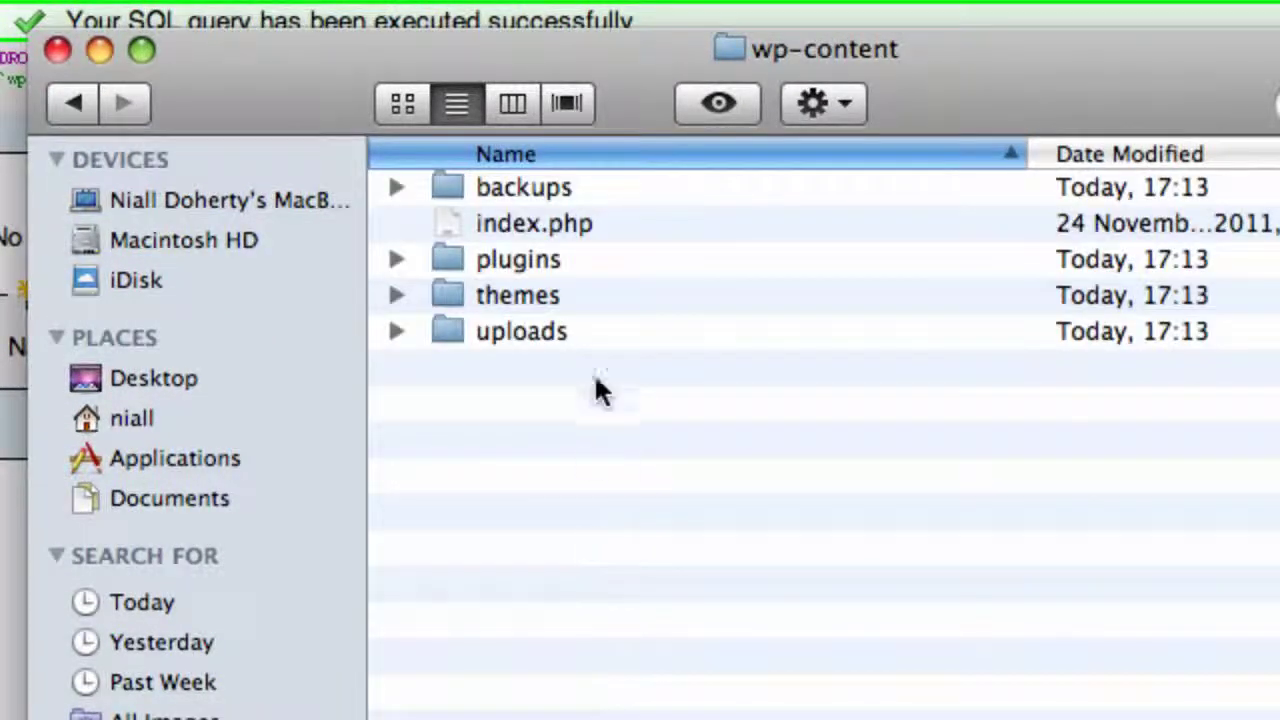
pyautogui.doubleClick(532, 190)
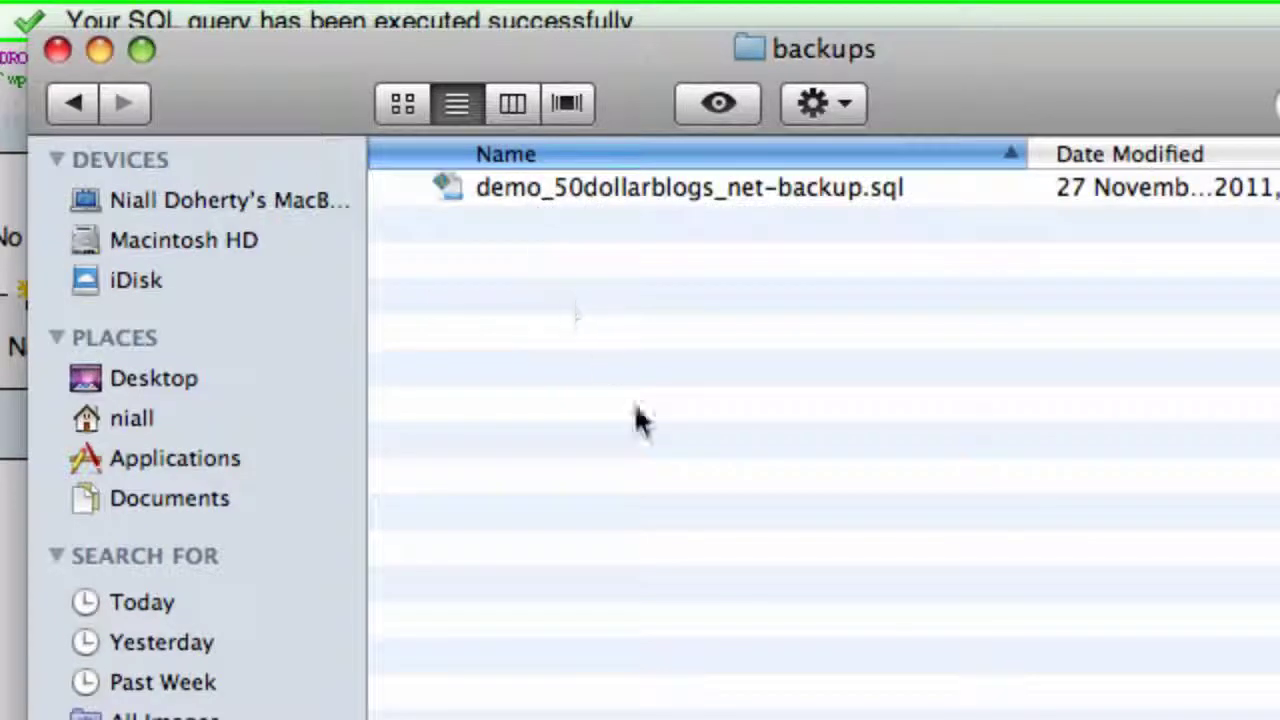
pyautogui.click(622, 192)
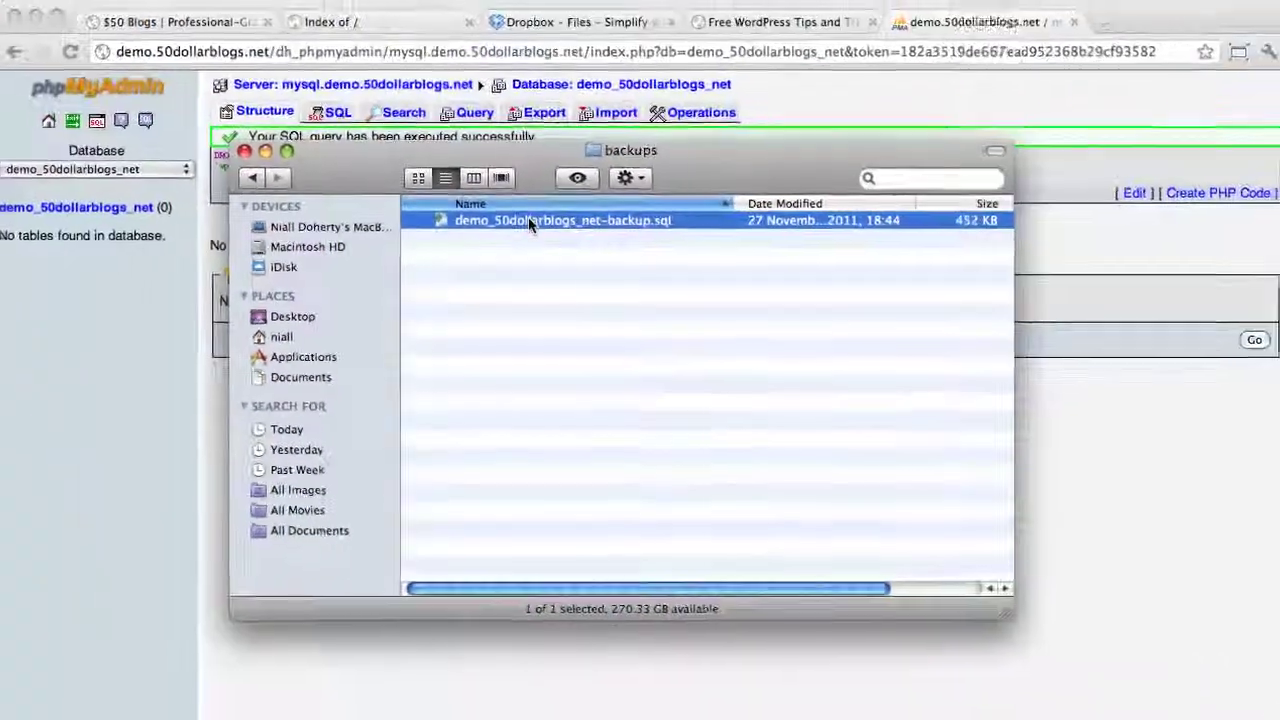
# Delete the CREATE DATABASE demo_50dollarblogs_net line from demo_50dollarblogs_net-backup.sql in TextWrangler and save
pyautogui.doubleClick(620, 187)
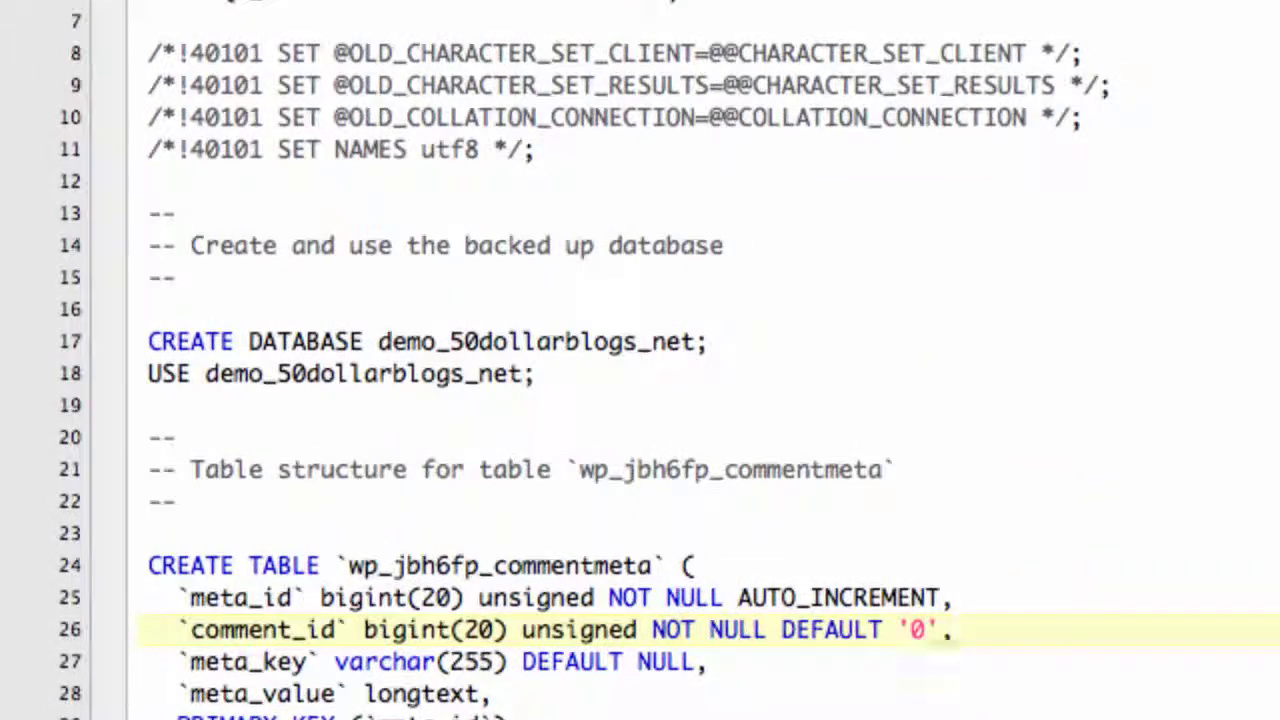
pyautogui.moveTo(708, 341); pyautogui.dragTo(148, 341)
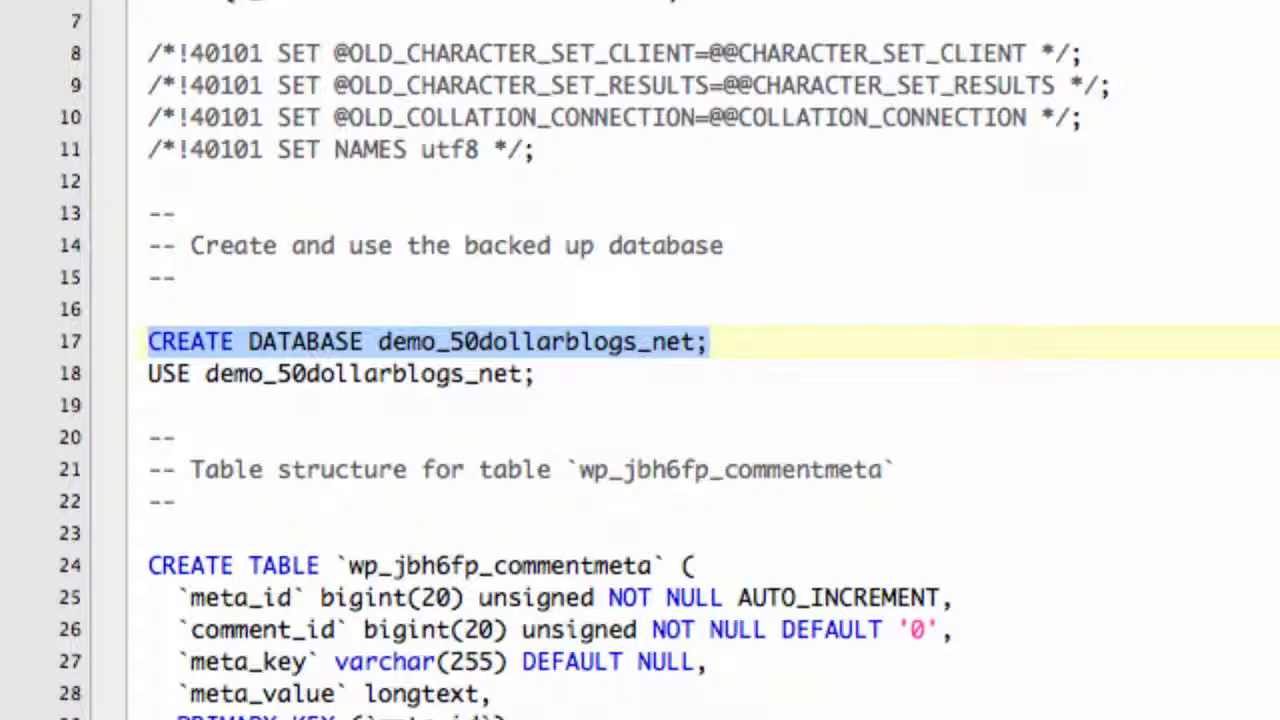
pyautogui.press('BackSpace')
pyautogui.press('BackSpace')
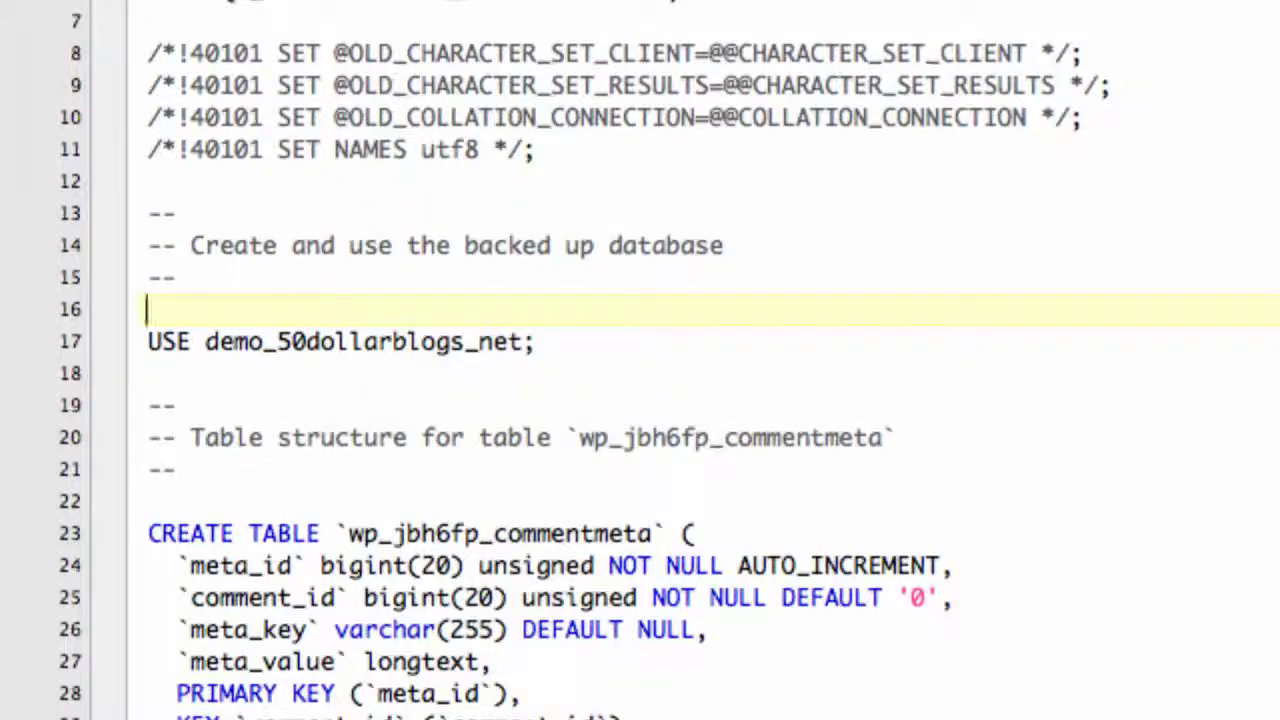
pyautogui.click(521, 693)
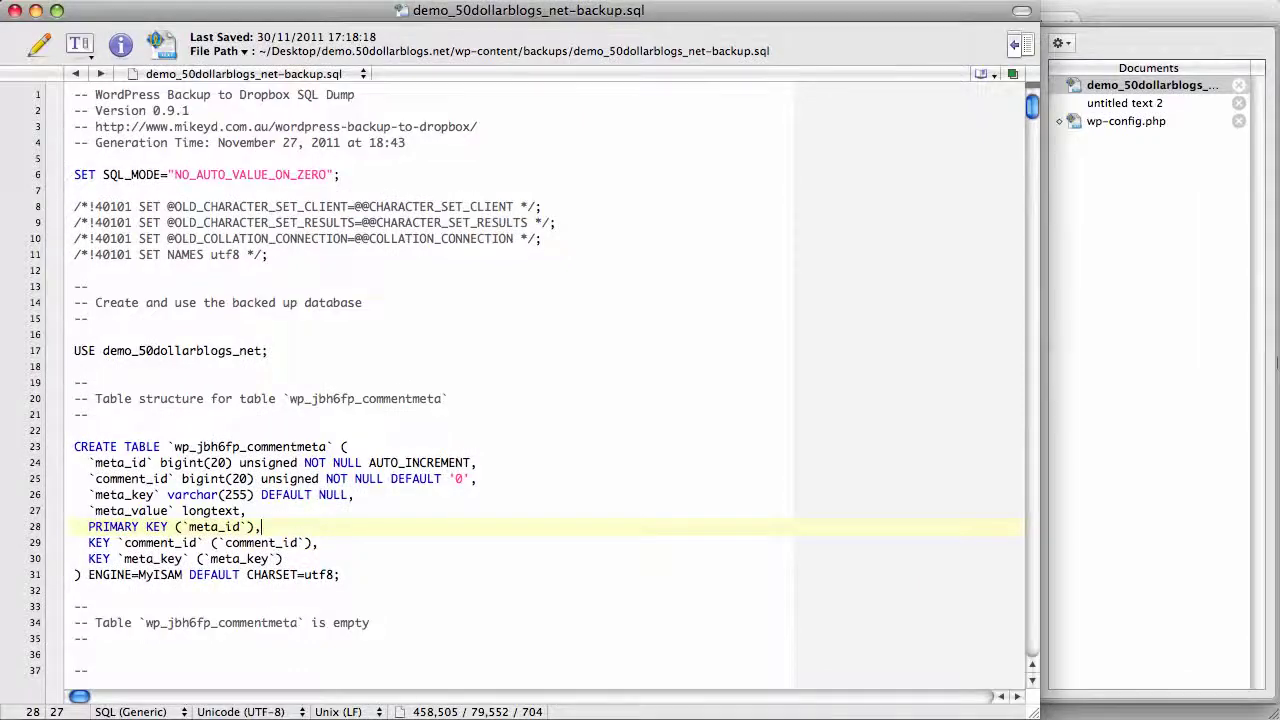
pyautogui.press('super+Tab')
pyautogui.press('super+Tab')
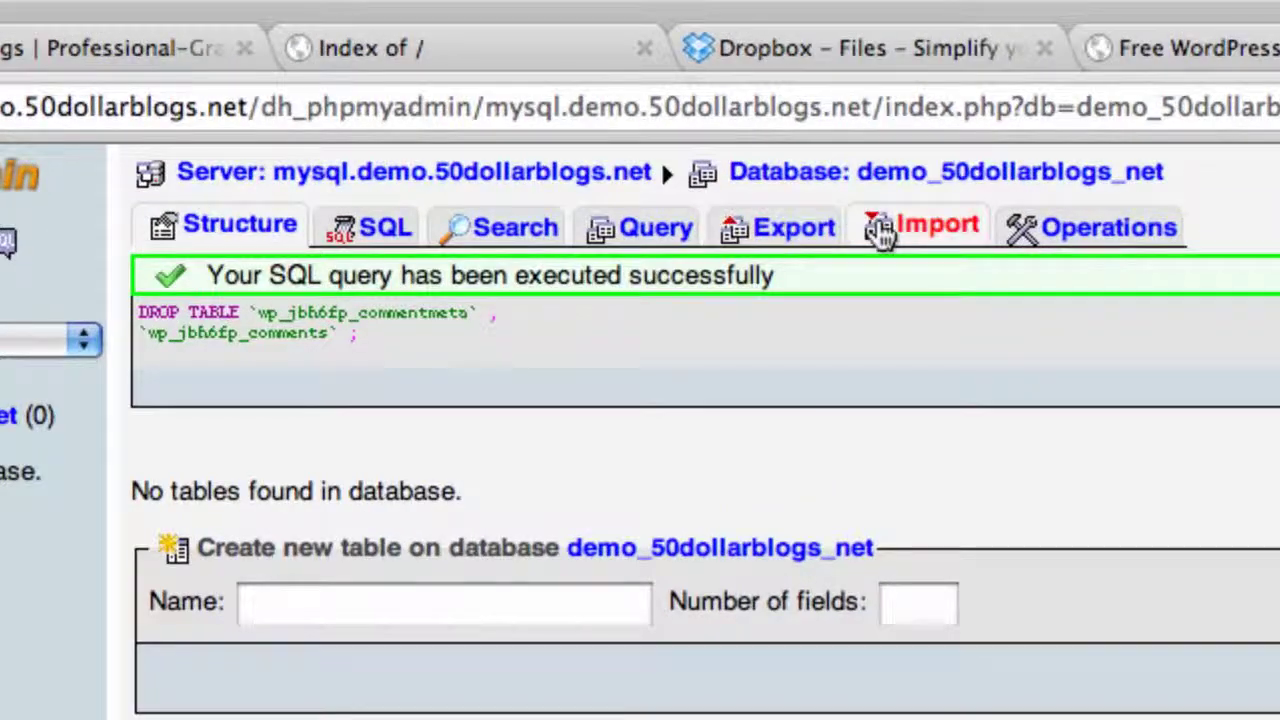
# Import wp-content/backups/demo_50dollarblogs_net-backup.sql into demo_50dollarblogs_net, restoring its 12 wp_jbh6fp tables
pyautogui.click(880, 228)
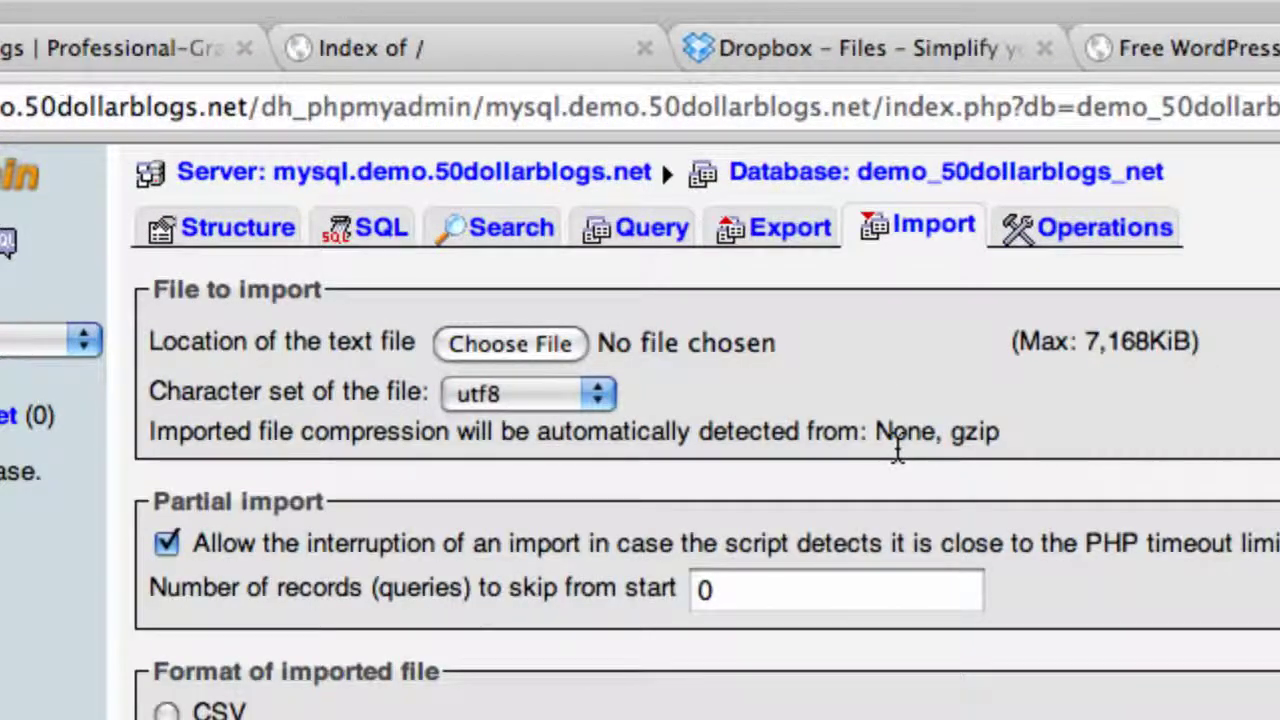
pyautogui.click(548, 350)
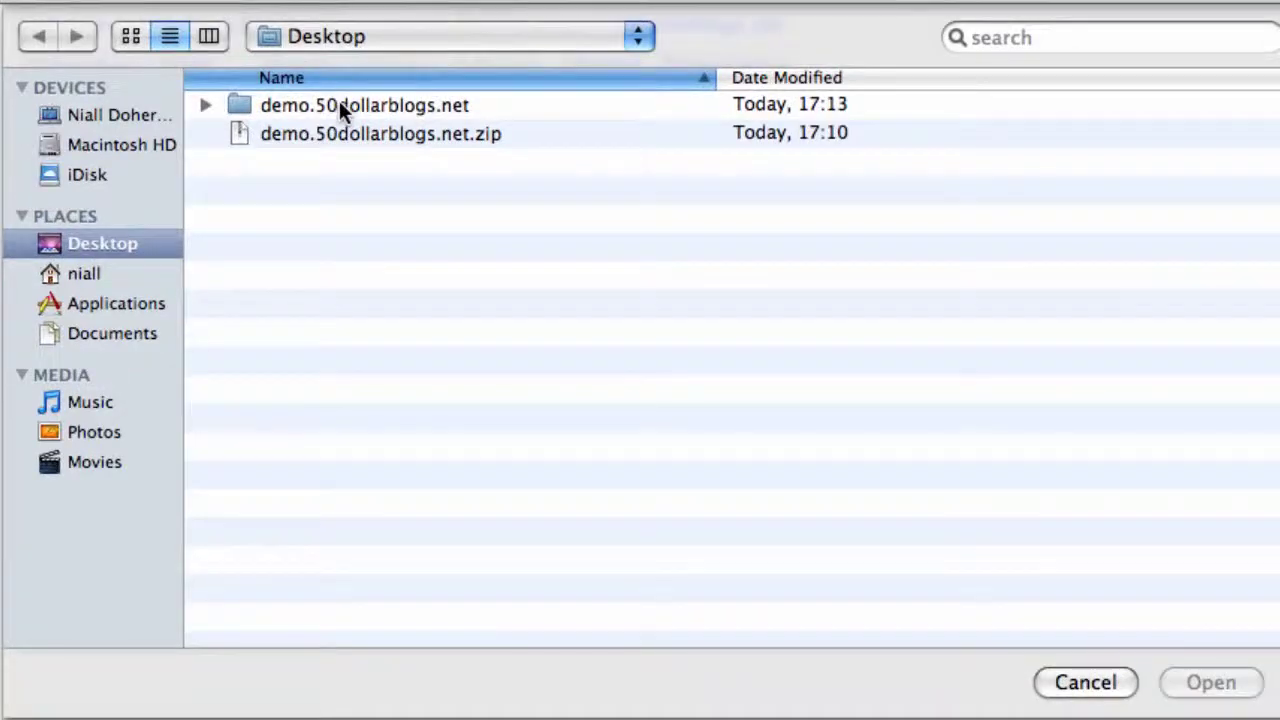
pyautogui.doubleClick(456, 196)
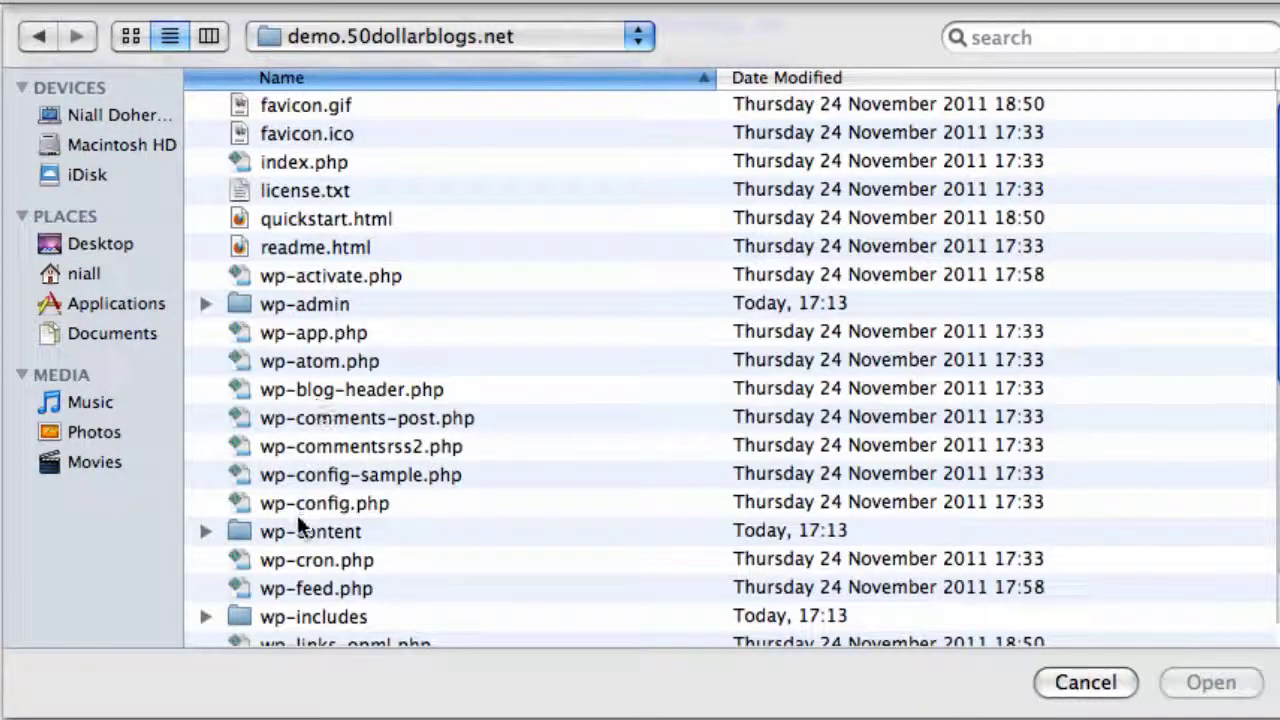
pyautogui.click(298, 531)
pyautogui.doubleClick(297, 532)
pyautogui.doubleClick(292, 106)
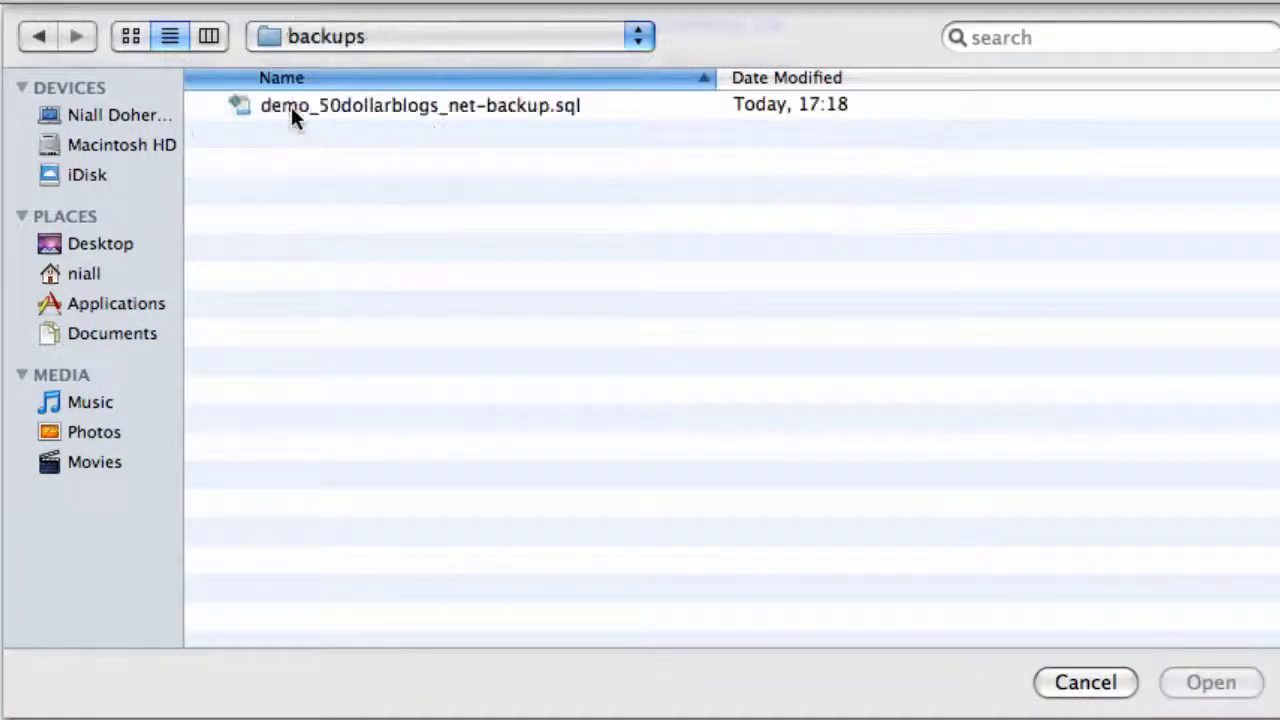
pyautogui.click(370, 106)
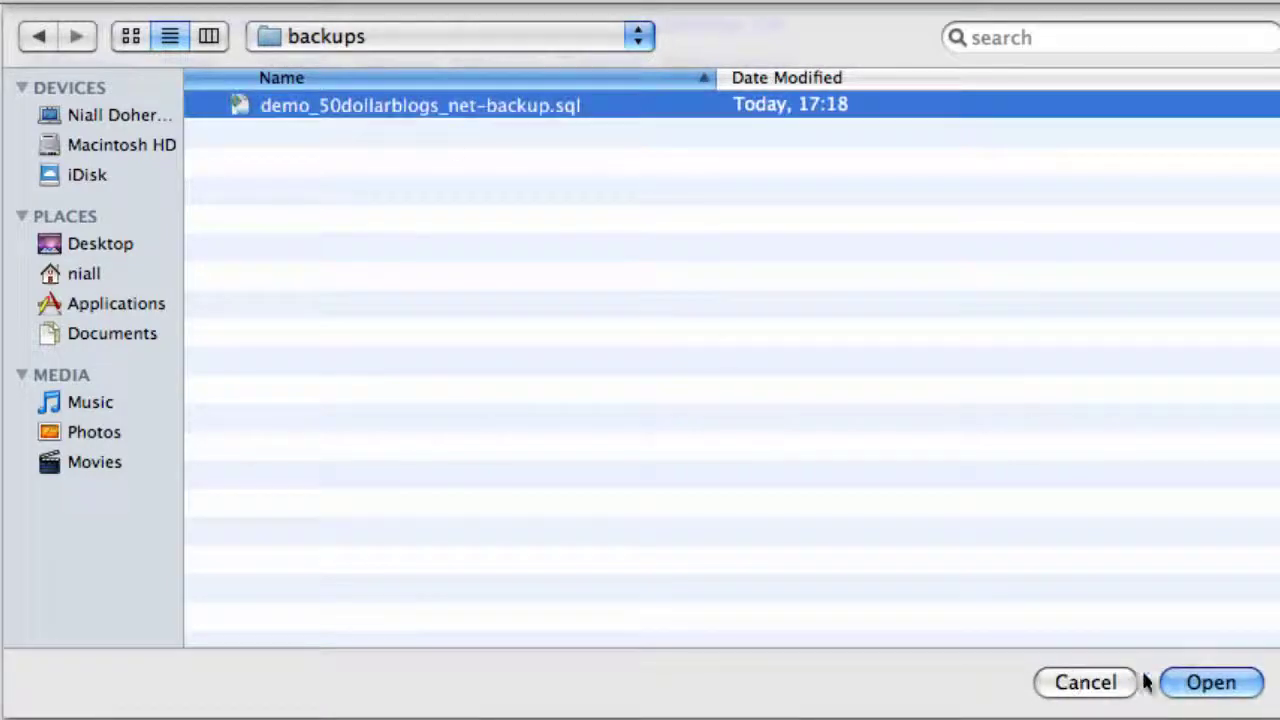
pyautogui.click(1185, 684)
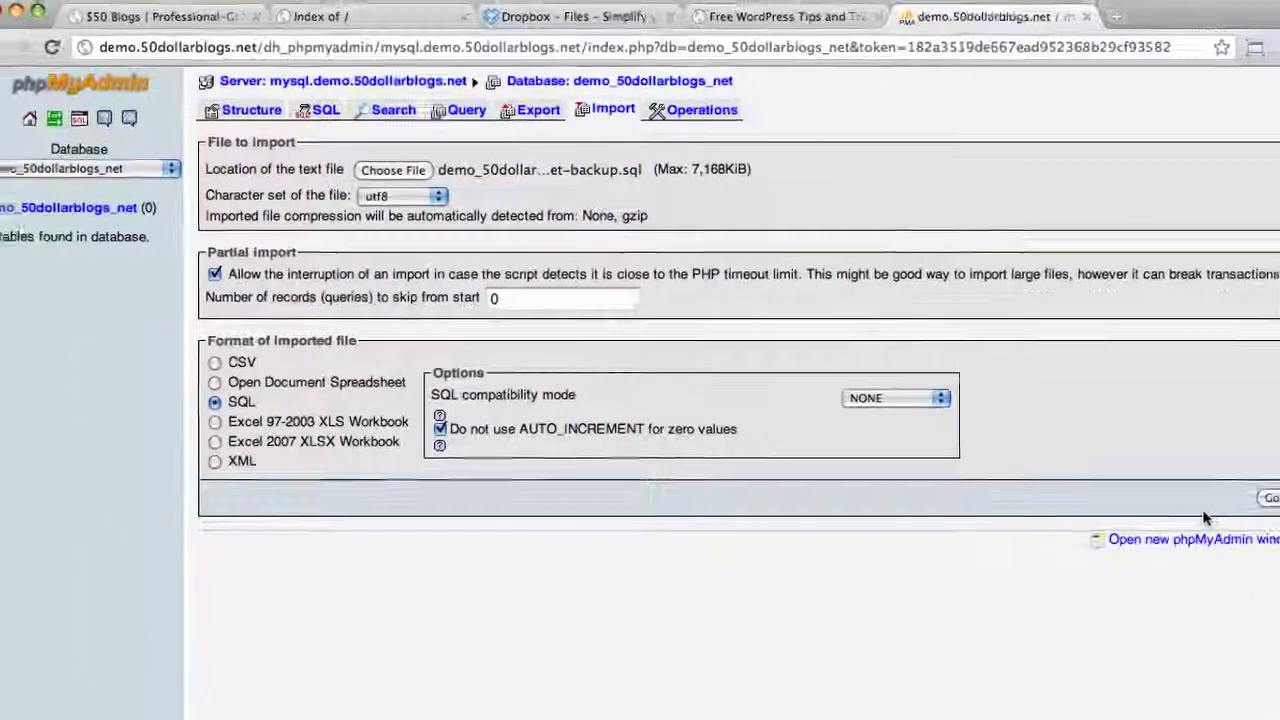
pyautogui.click(1270, 497)
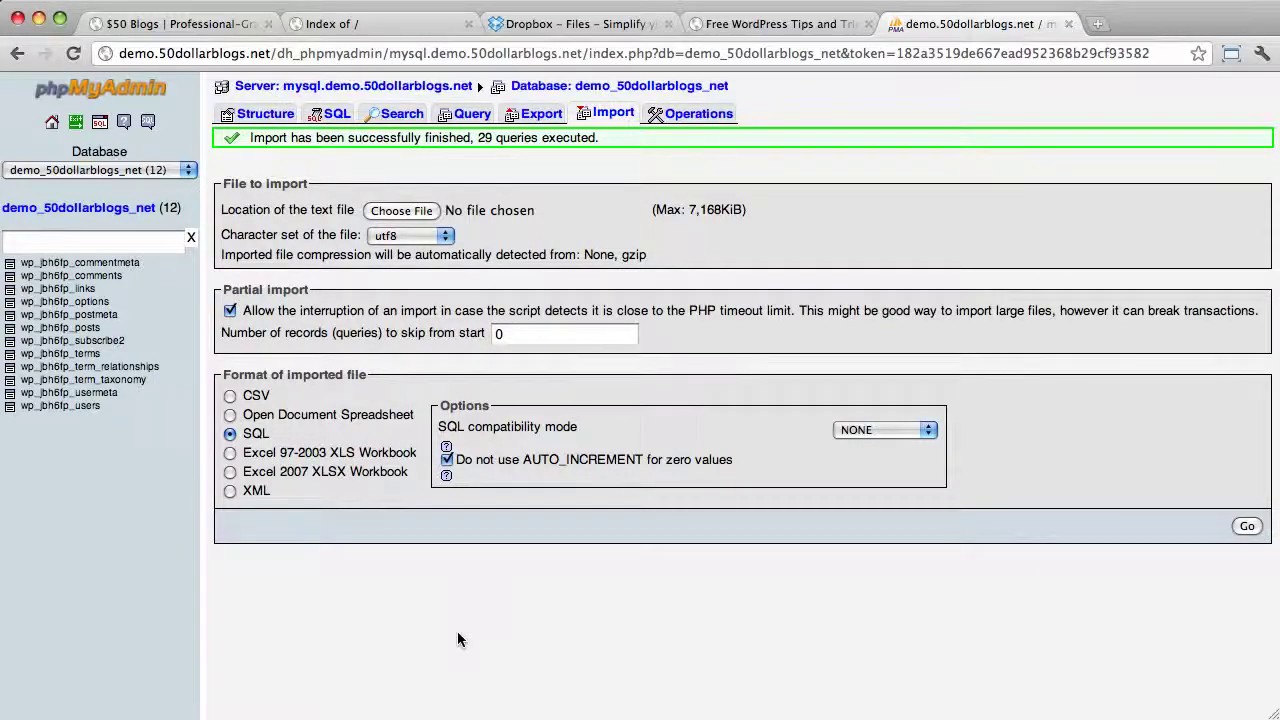
# Open the Desktop's demo.50dollarblogs.net folder in Finder to list its 32 WordPress files
pyautogui.press('super+Tab')
pyautogui.press('super+Tab')
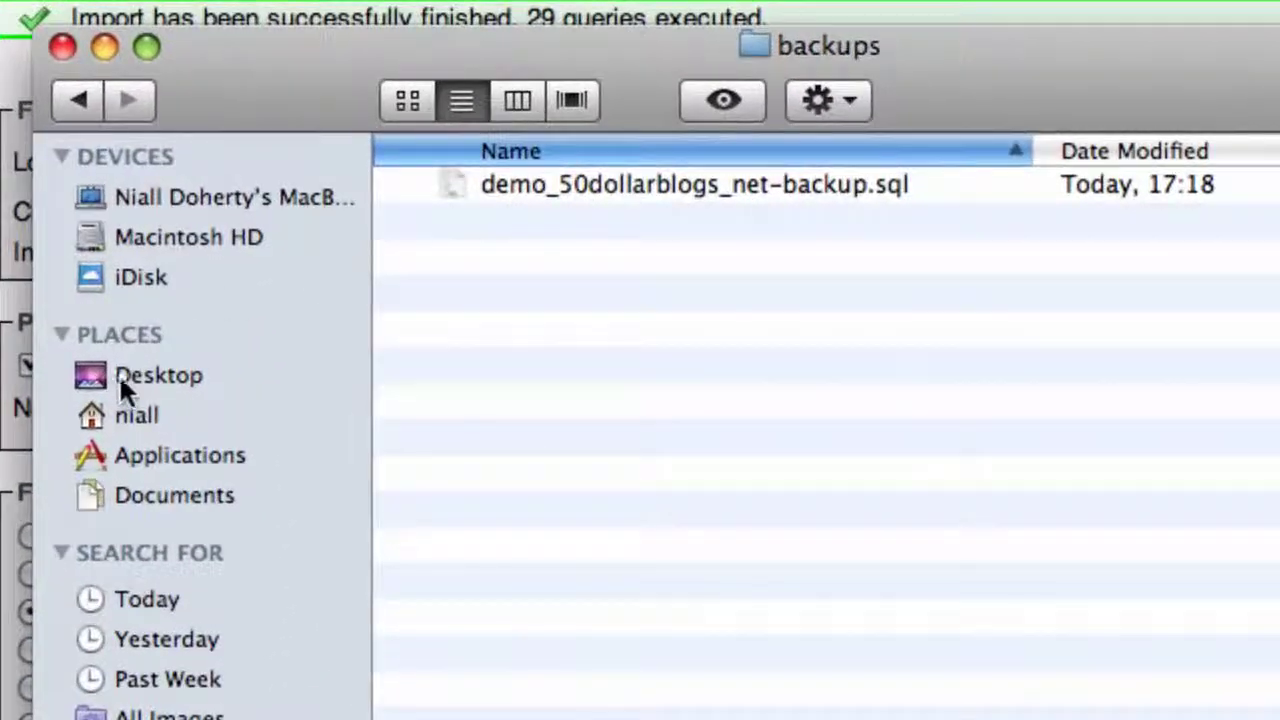
pyautogui.click(119, 373)
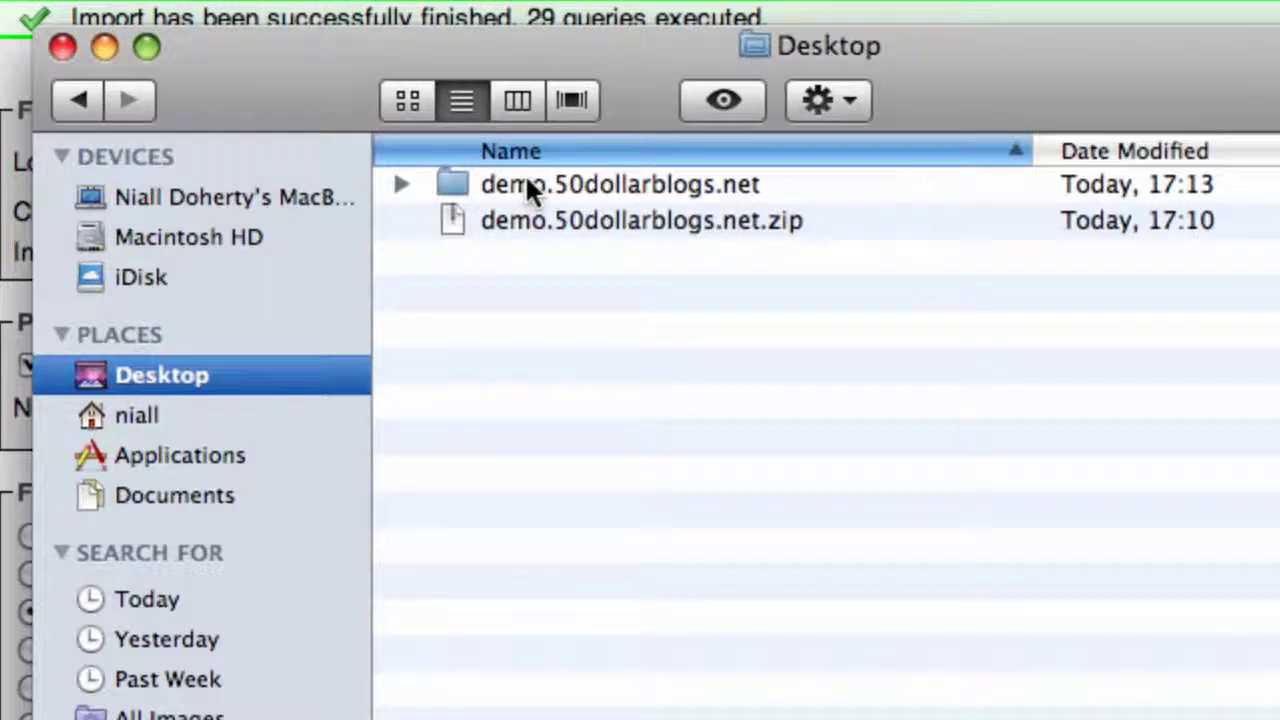
pyautogui.doubleClick(524, 186)
pyautogui.scroll(-2, 525, 180)
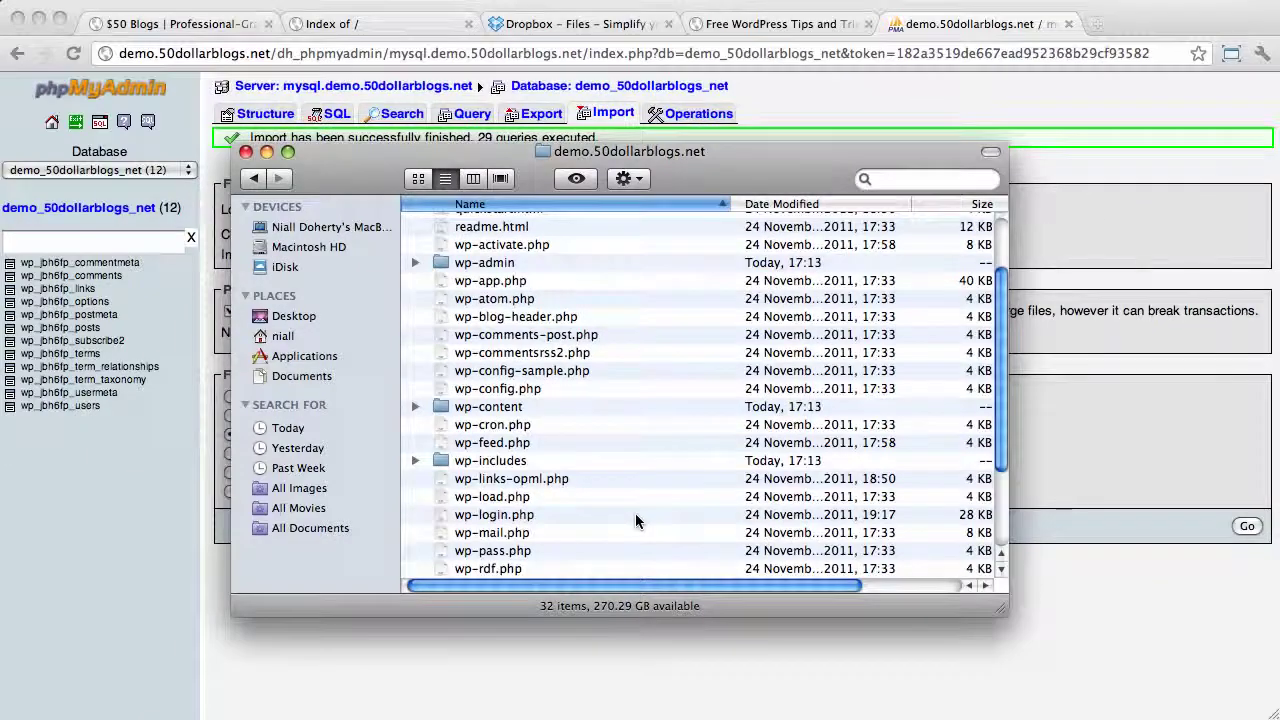
# Show the local demo.50dollarblogs.net folder in FileZilla and go through the Quickconnect host, username and password fields
pyautogui.press('super+Tab')
pyautogui.press('super+Tab')
pyautogui.press('super+Tab')
pyautogui.press('super+Tab')
pyautogui.press('super+Tab')
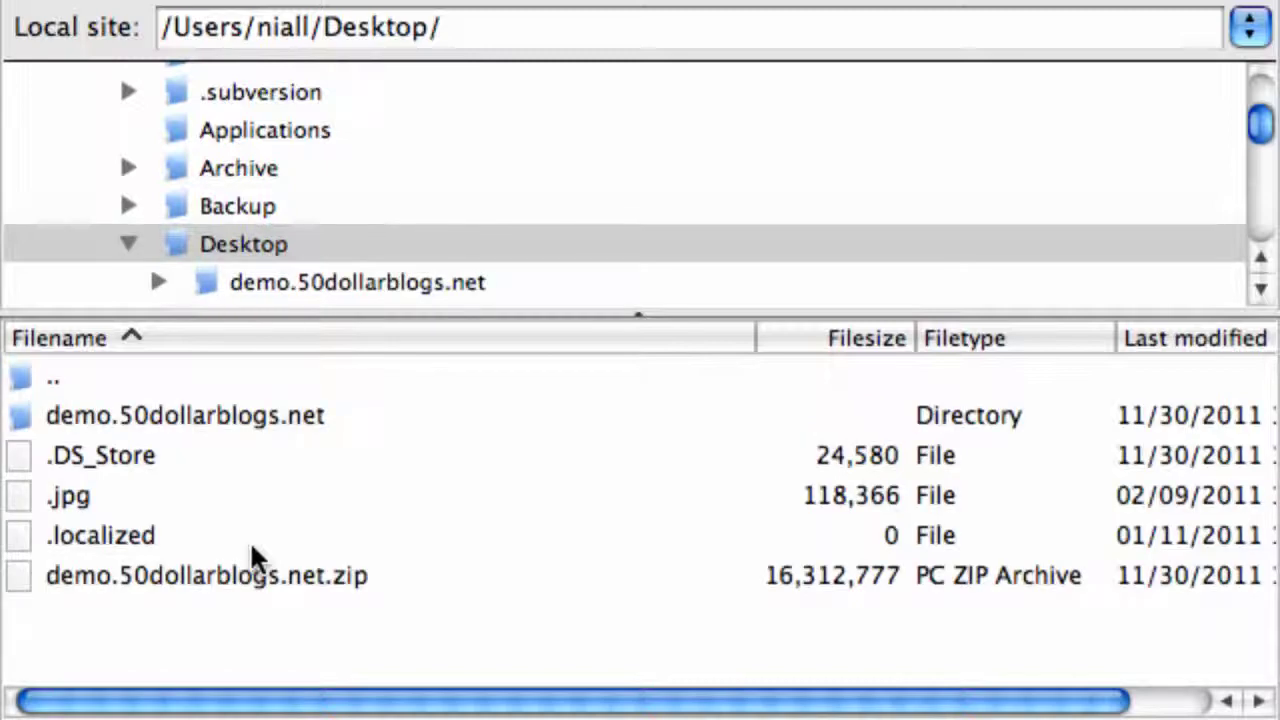
pyautogui.doubleClick(178, 412)
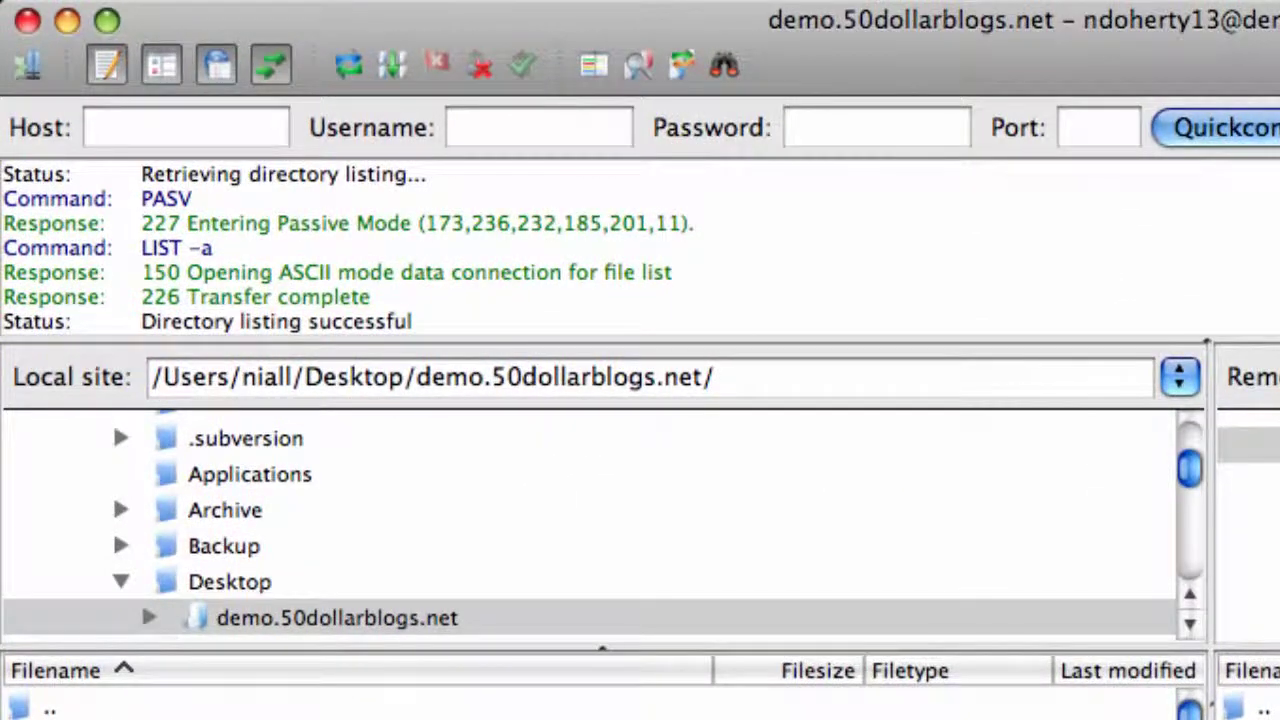
pyautogui.click(186, 127)
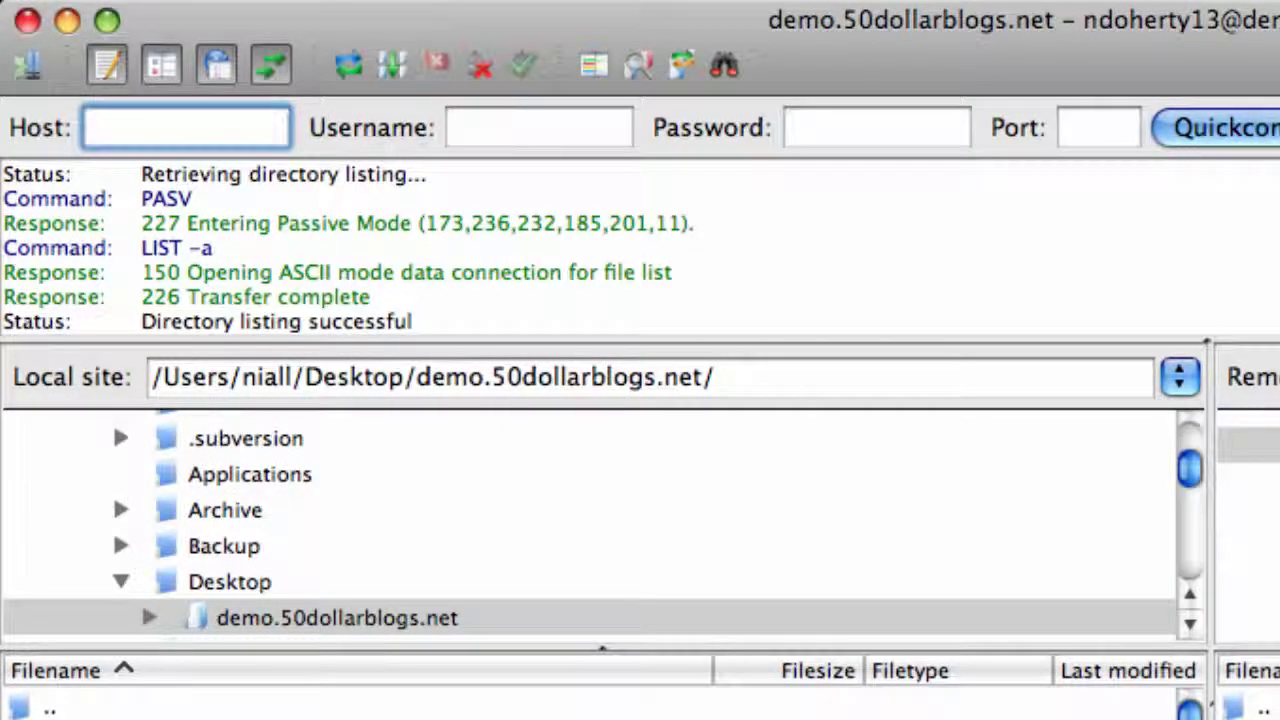
pyautogui.click(540, 127)
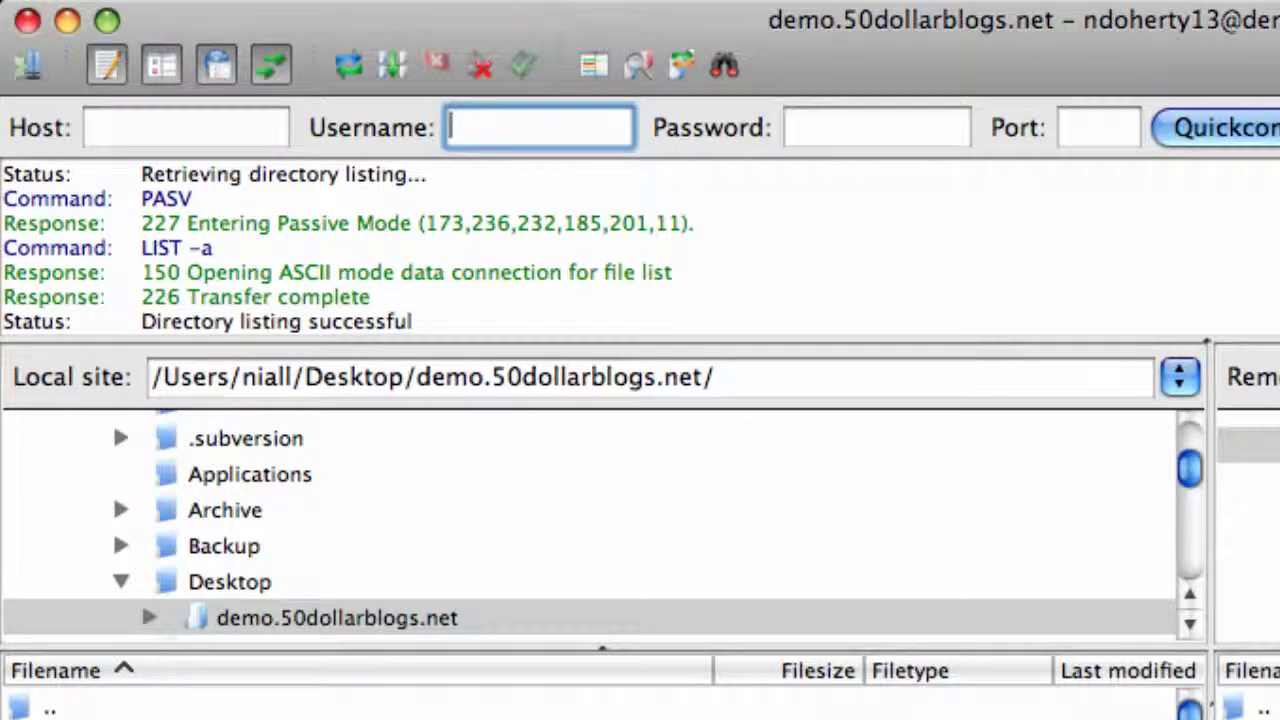
pyautogui.click(846, 124)
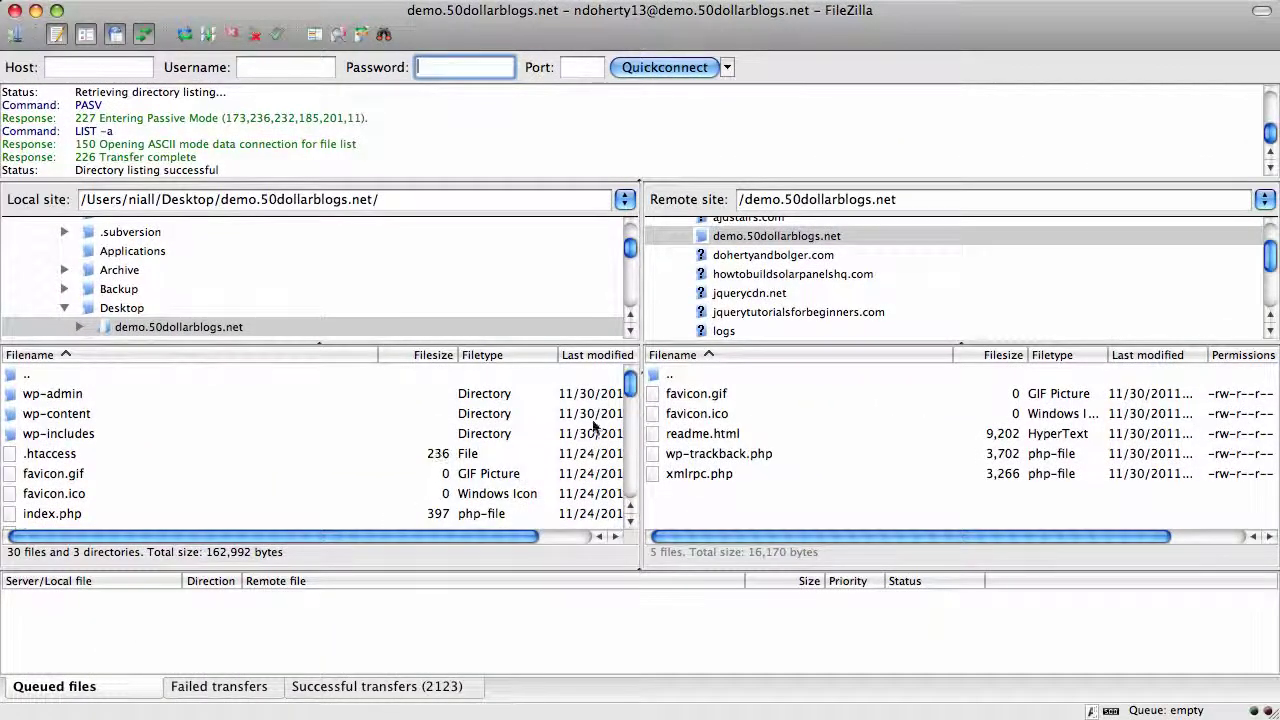
# Delete the five leftover files, favicon.gif onward, from the remote /demo.50dollarblogs.net folder
pyautogui.click(778, 436)
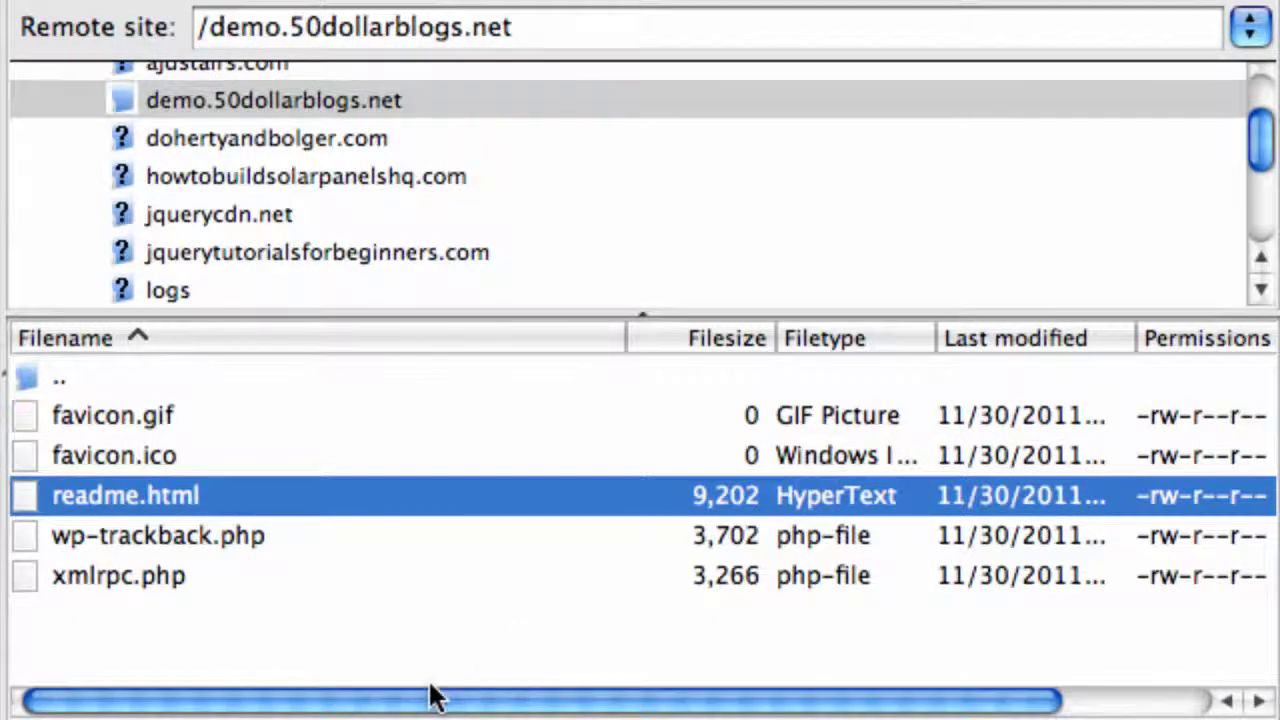
pyautogui.click(92, 416)
pyautogui.keyDown('shift'); pyautogui.click(98, 575); pyautogui.keyUp('shift')
pyautogui.rightClick(98, 575)
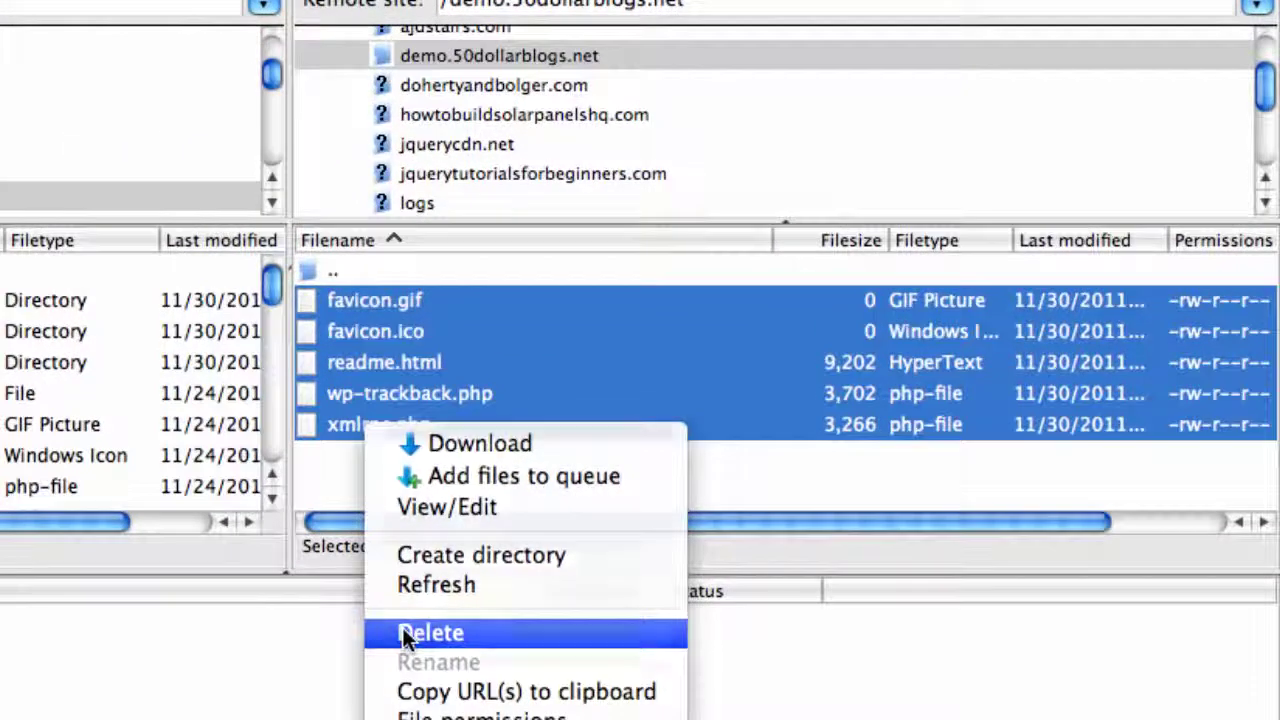
pyautogui.click(170, 719)
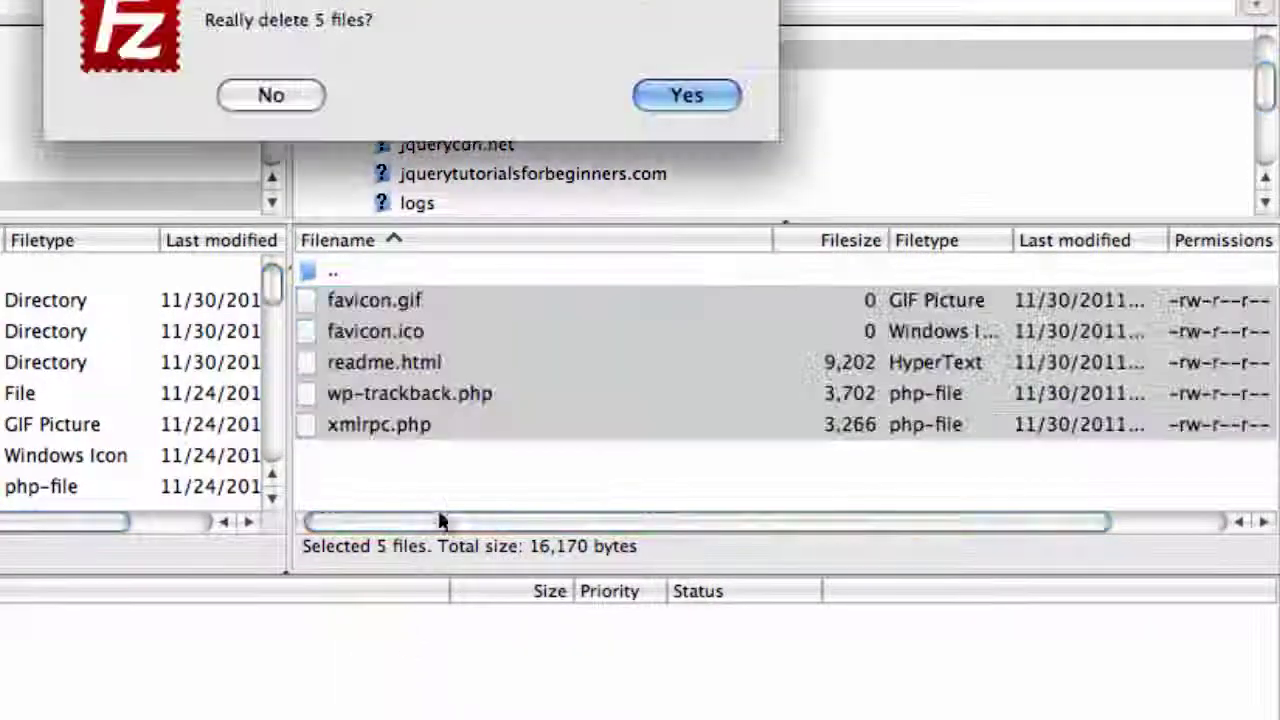
pyautogui.click(706, 92)
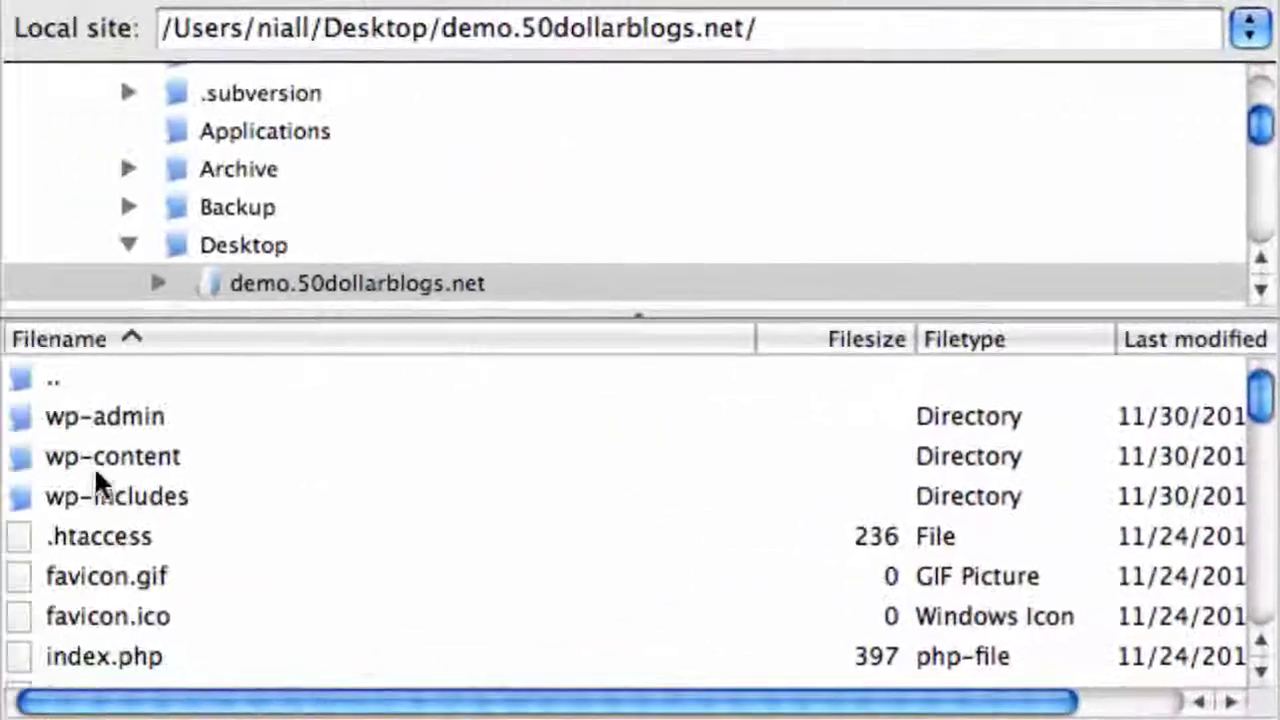
# Upload every local site item, wp-admin through xmlrpc.php, to the server
pyautogui.click(94, 416)
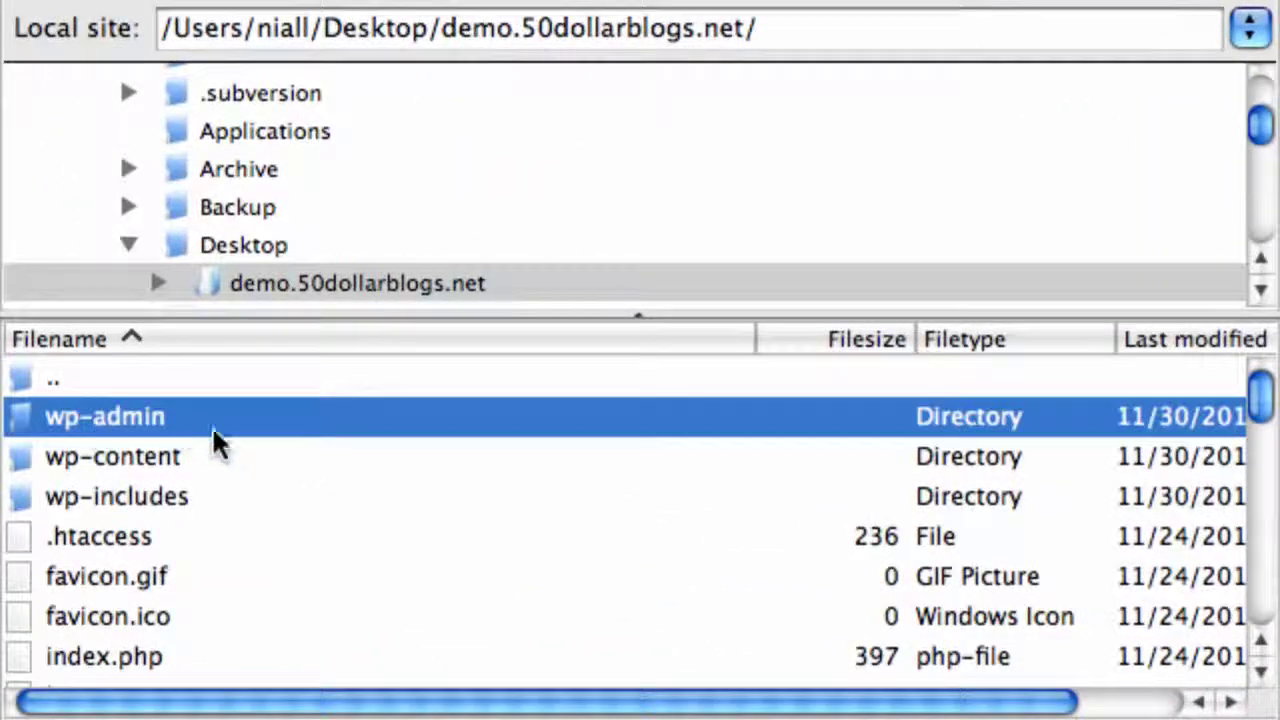
pyautogui.scroll(-10, 250, 437)
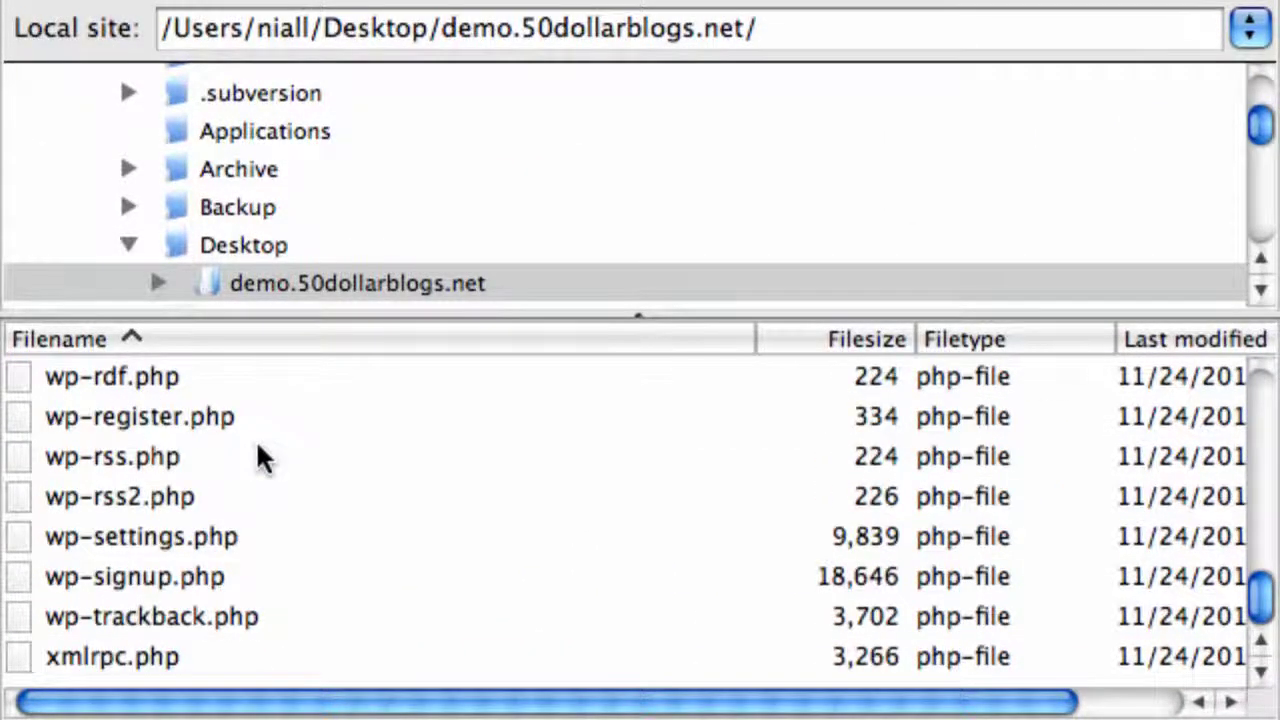
pyautogui.keyDown('shift'); pyautogui.click(112, 657); pyautogui.keyUp('shift')
pyautogui.scroll(10, 300, 569)
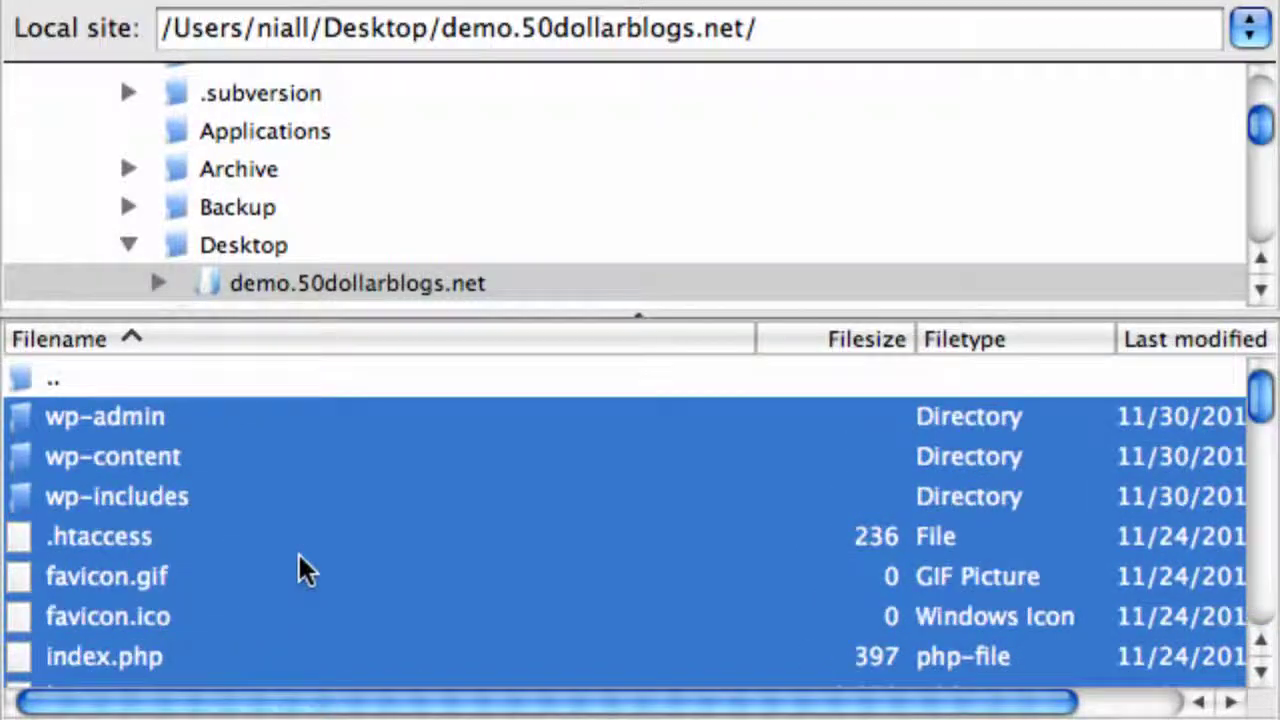
pyautogui.rightClick(124, 410)
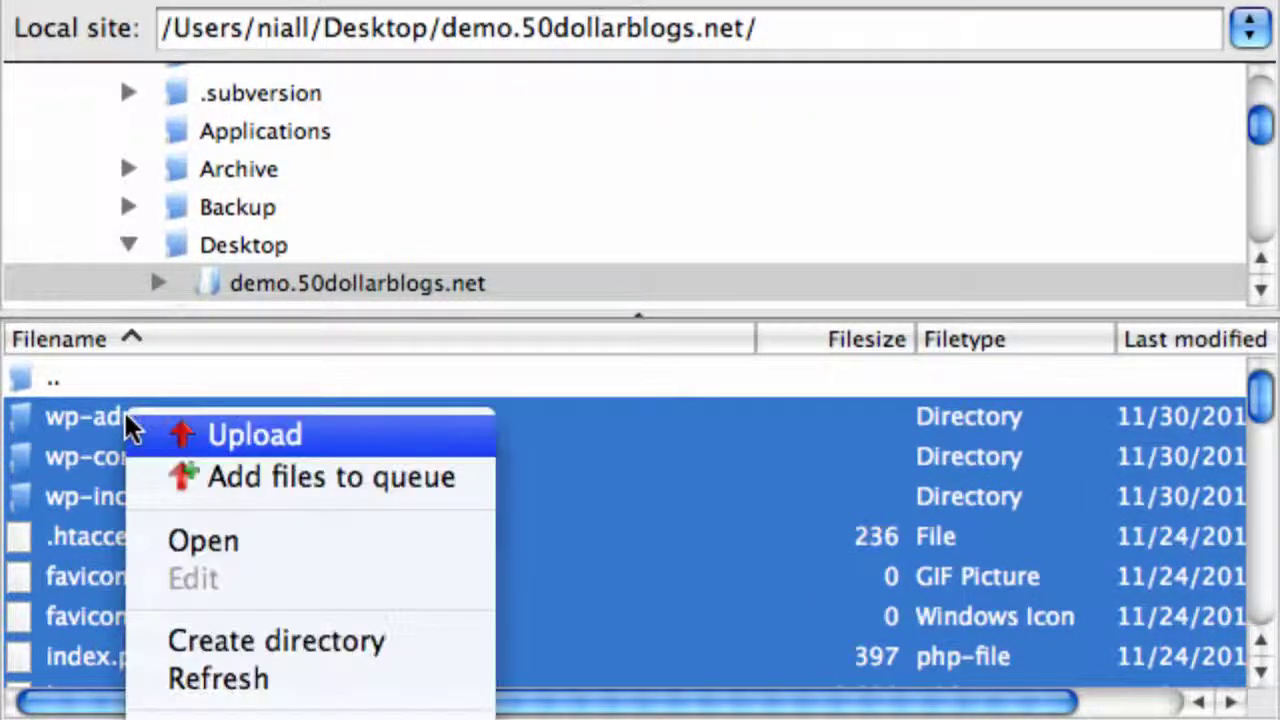
pyautogui.click(198, 438)
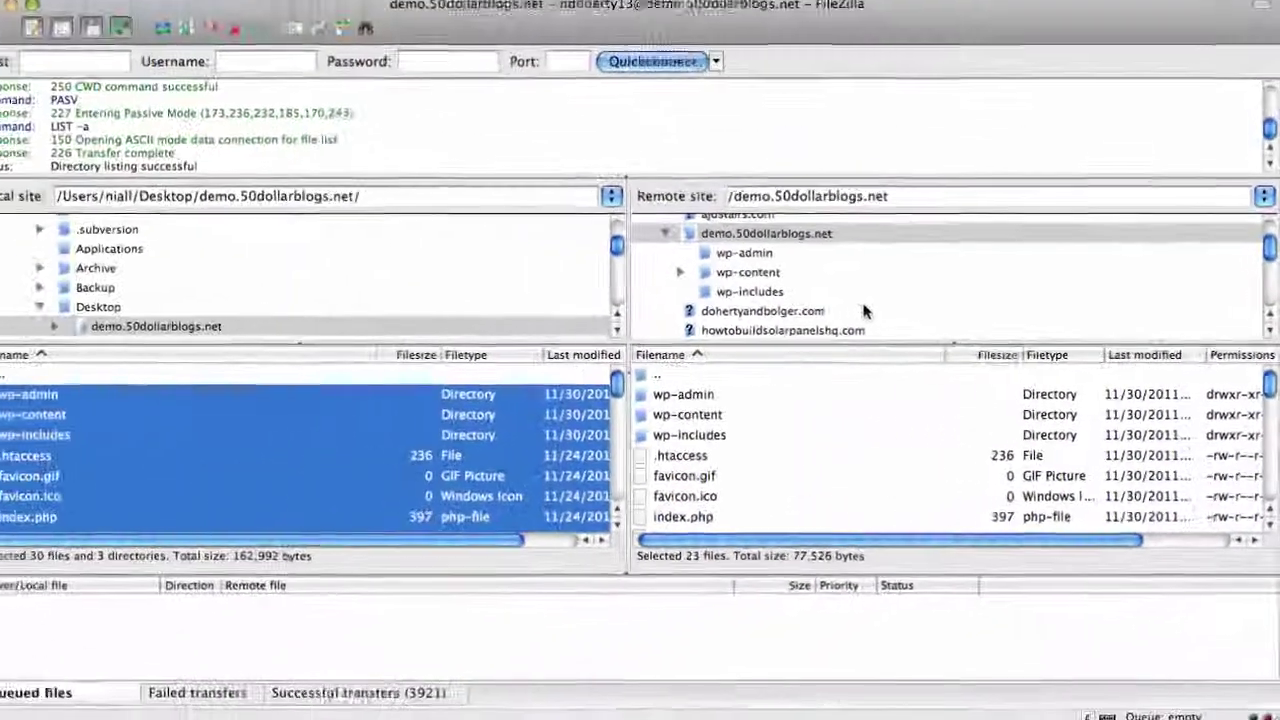
# Reload demo.50dollarblogs.net in Chrome and open its BLOG page to confirm the restored posts
pyautogui.press('super+Tab')
pyautogui.press('super+Tab')
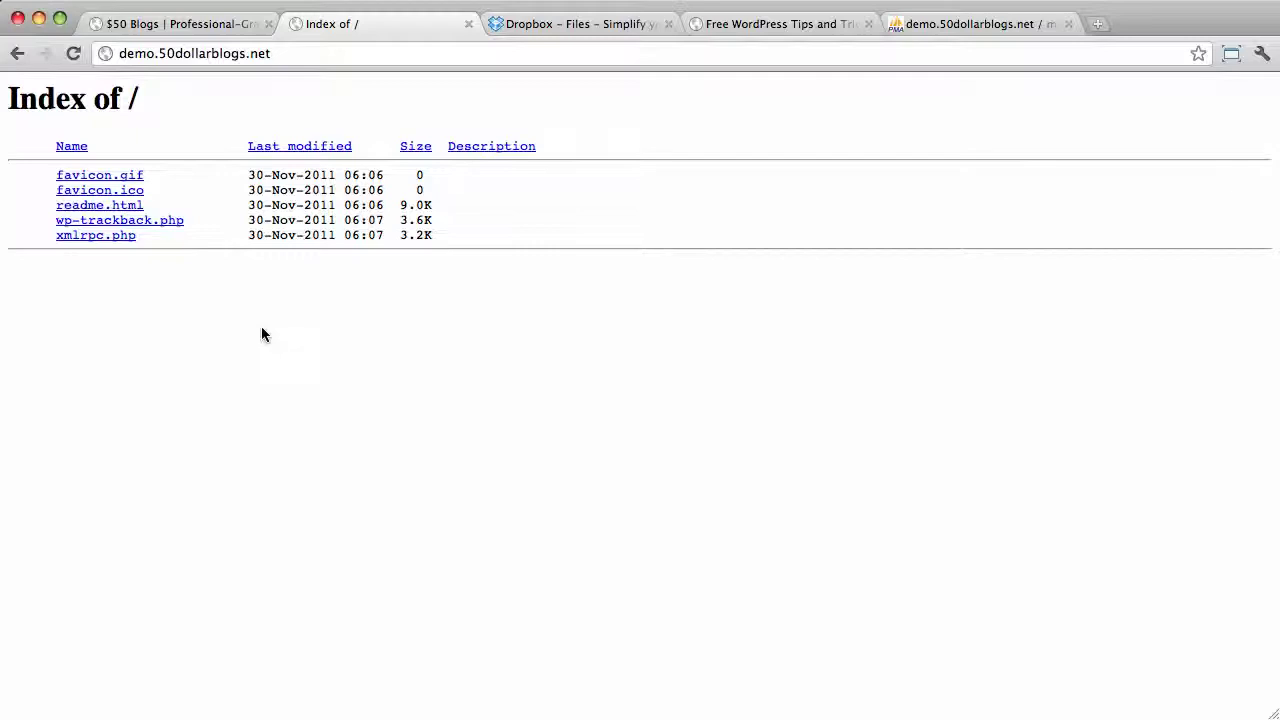
pyautogui.press('super+r')
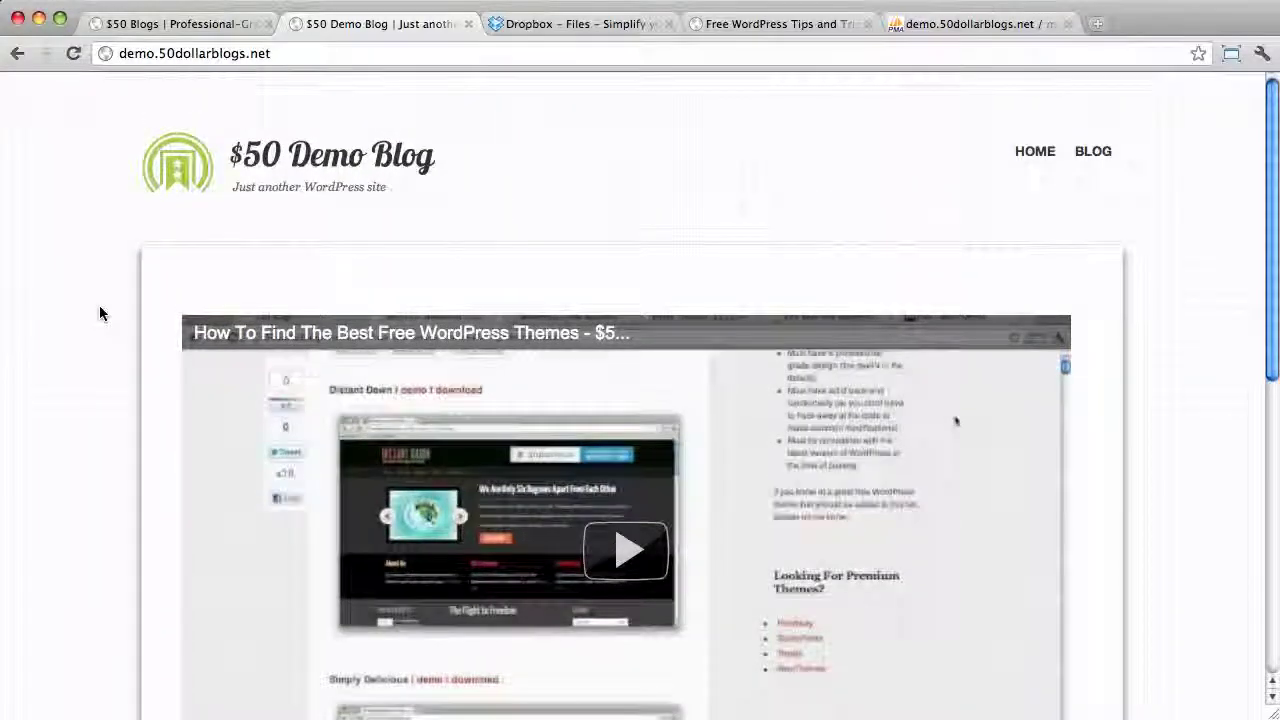
pyautogui.scroll(-10, 99, 306)
pyautogui.scroll(10, 99, 306)
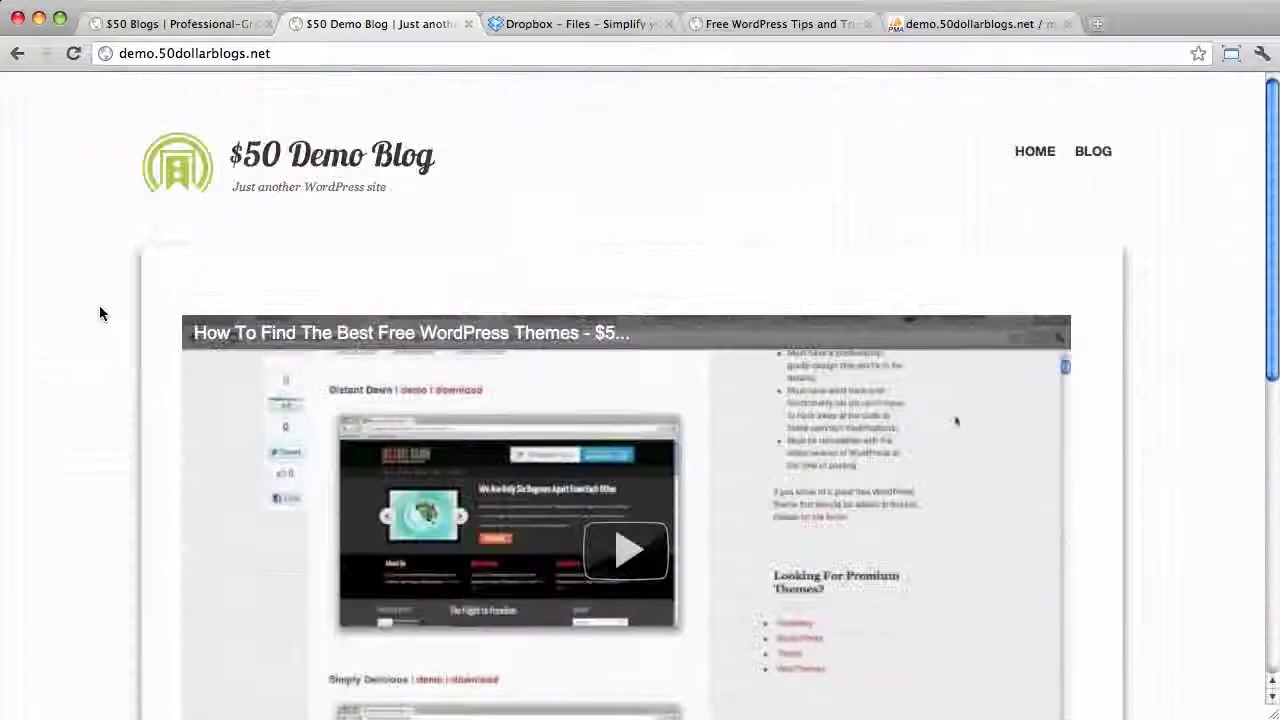
pyautogui.click(1091, 152)
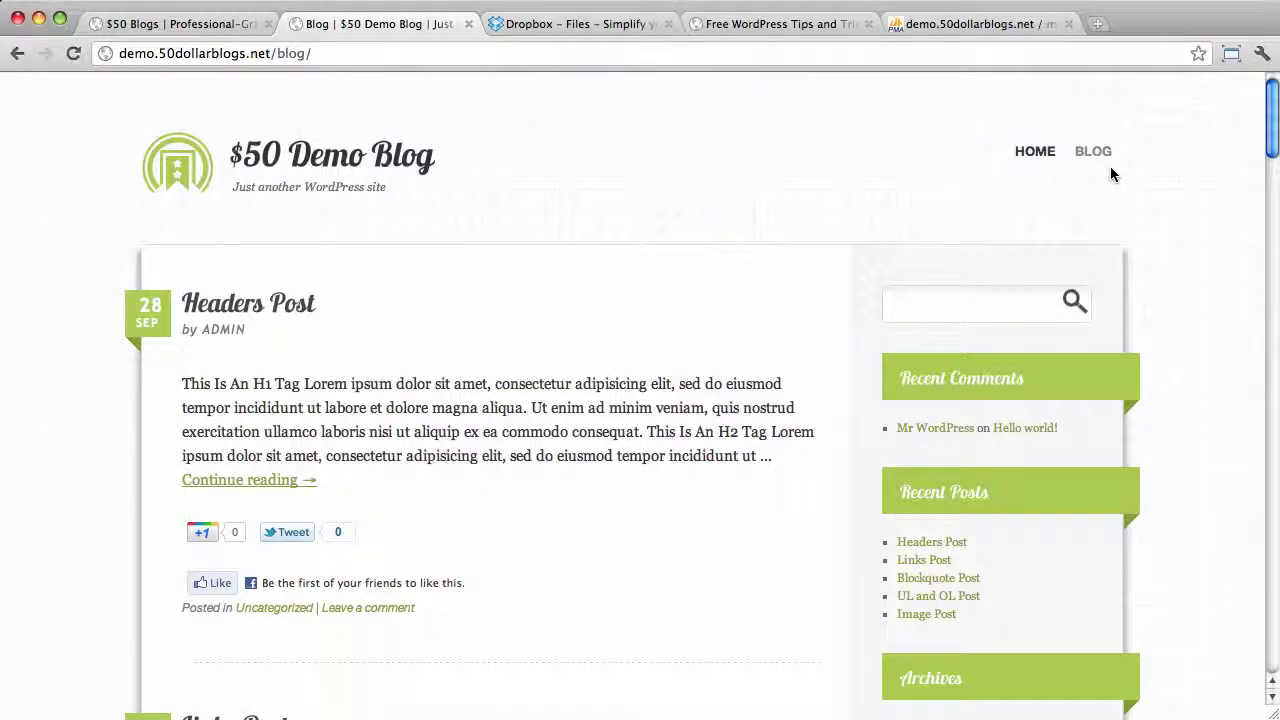
# Replace blog/ with wp-admin in the address and load it
pyautogui.click(334, 53)
pyautogui.click(334, 53)
pyautogui.moveTo(310, 53); pyautogui.dragTo(273, 54)
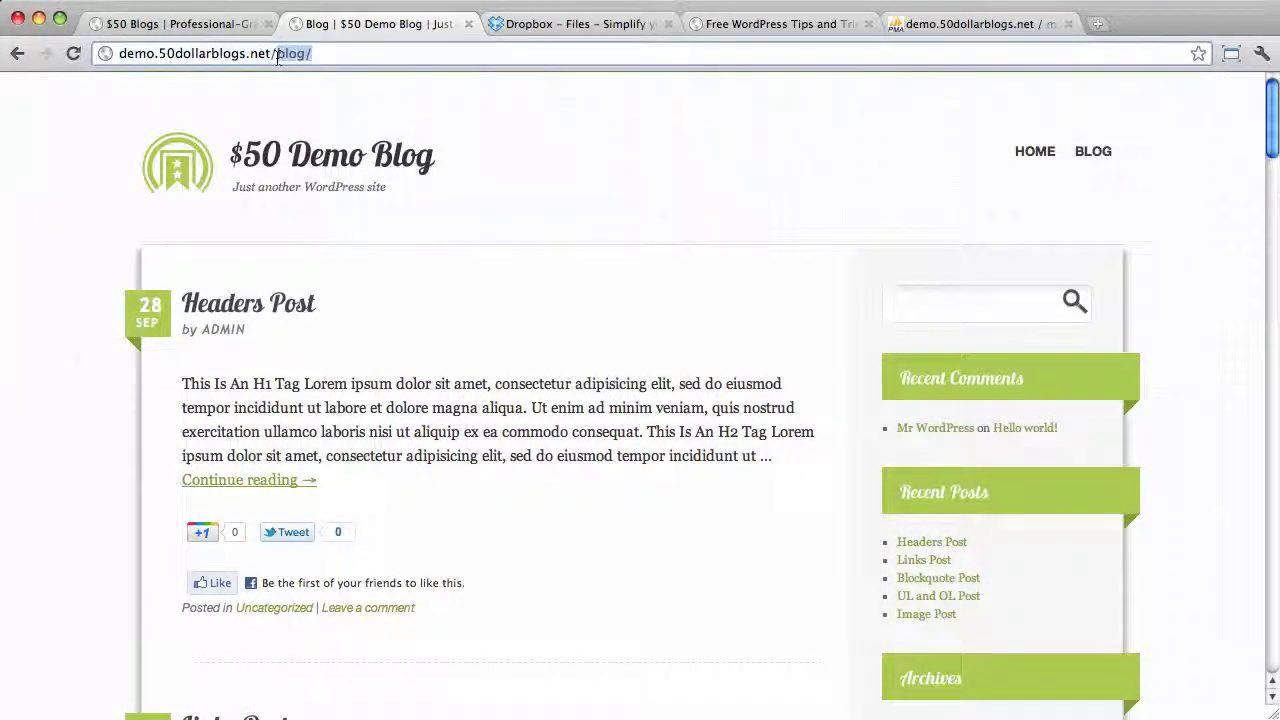
pyautogui.write('wp-admin')
pyautogui.press('Return')
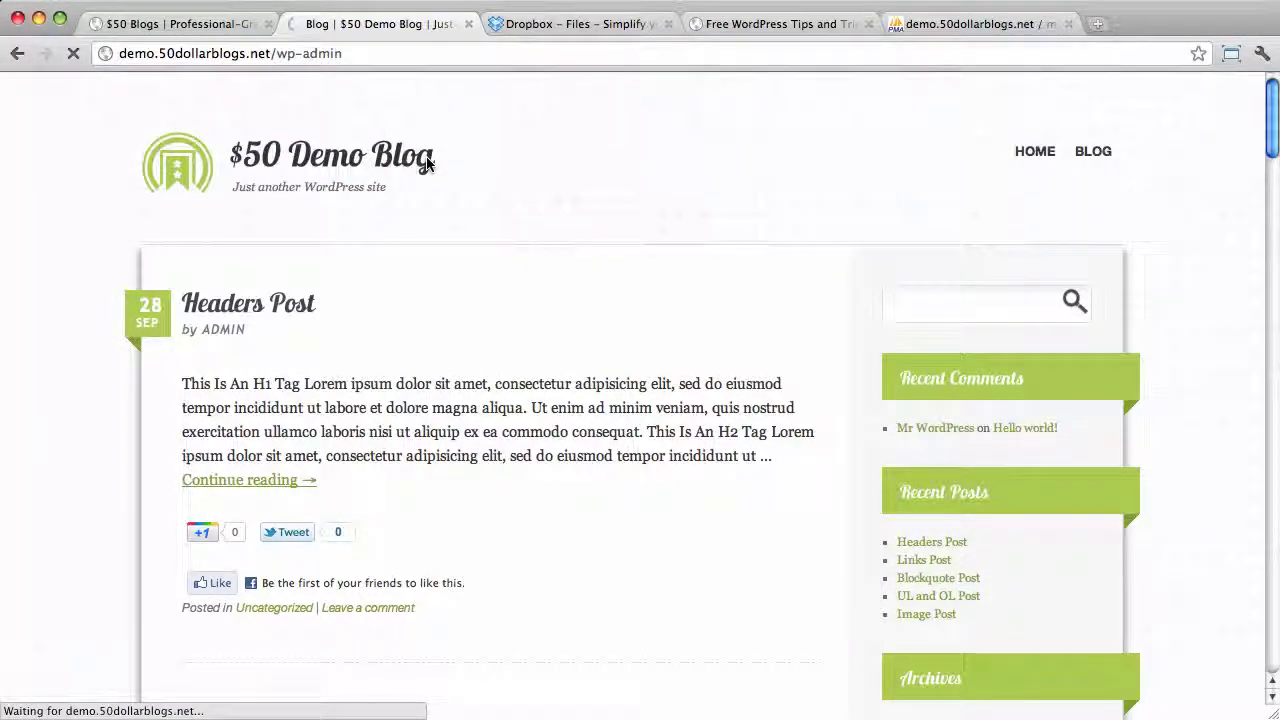
# Log in to the $50 Demo Blog Dashboard with the admin username and account password
pyautogui.write('admin')
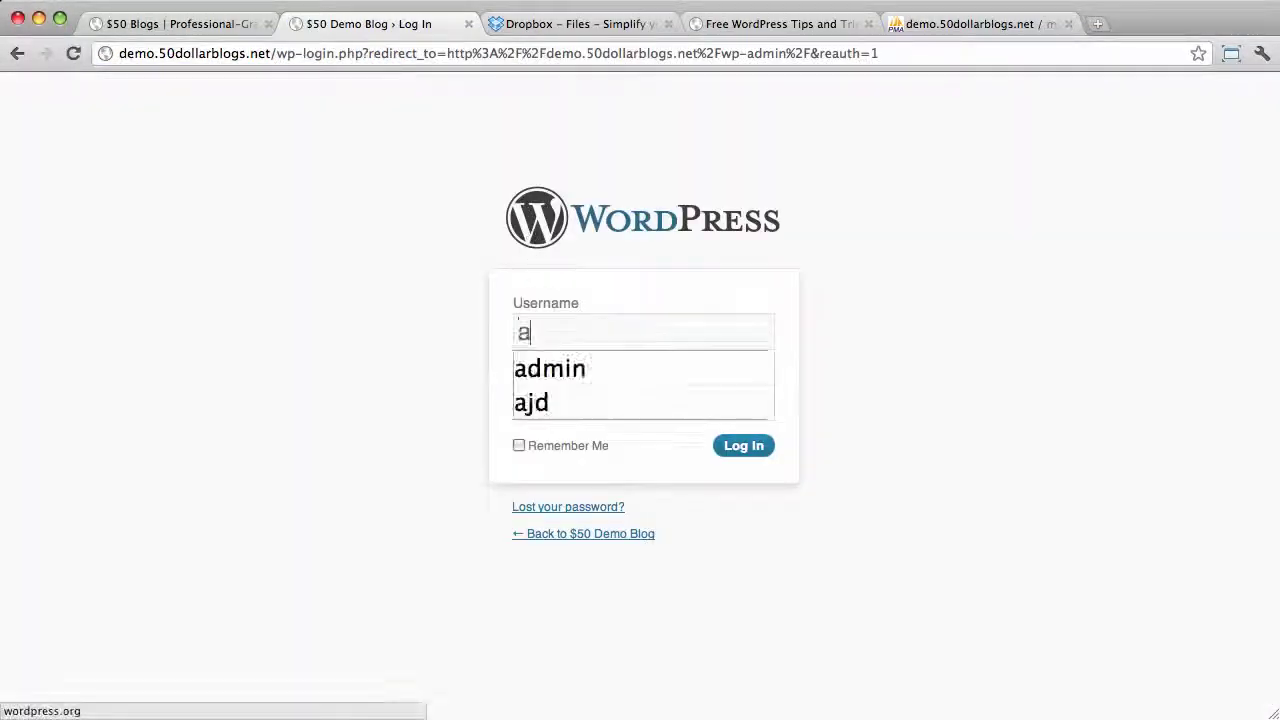
pyautogui.press('Tab')
pyautogui.write('••••')
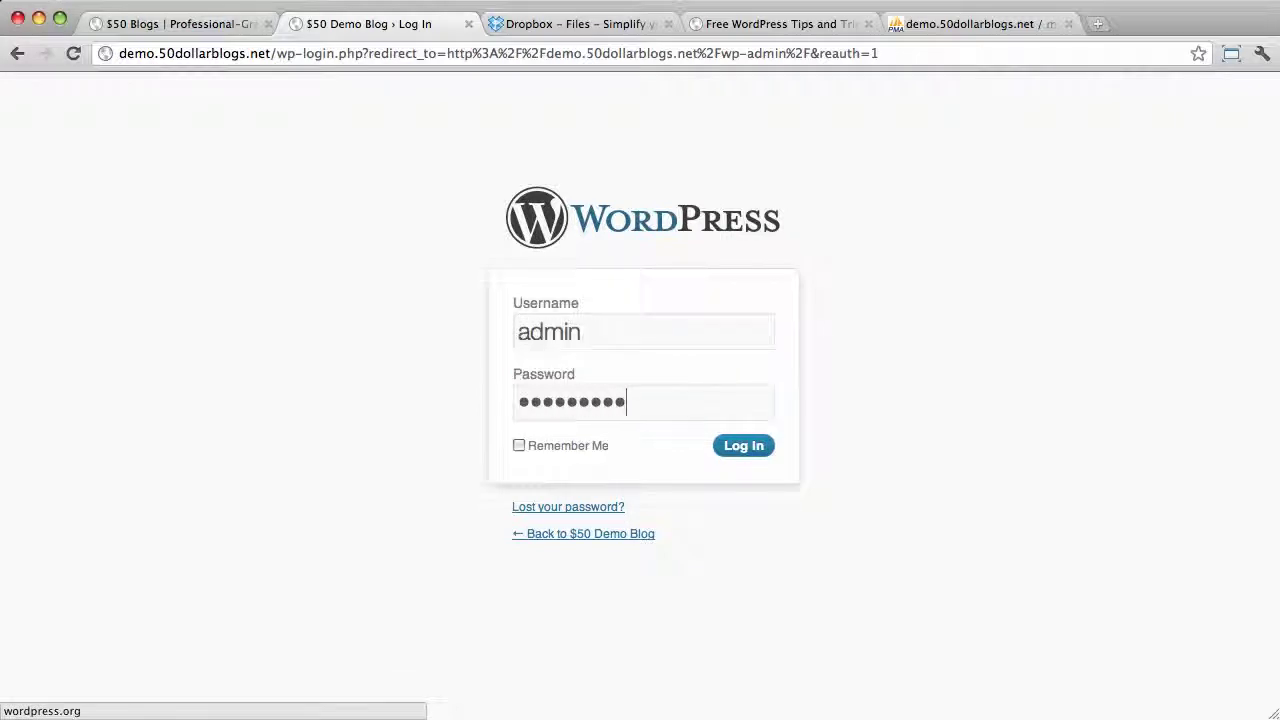
pyautogui.press('Return')
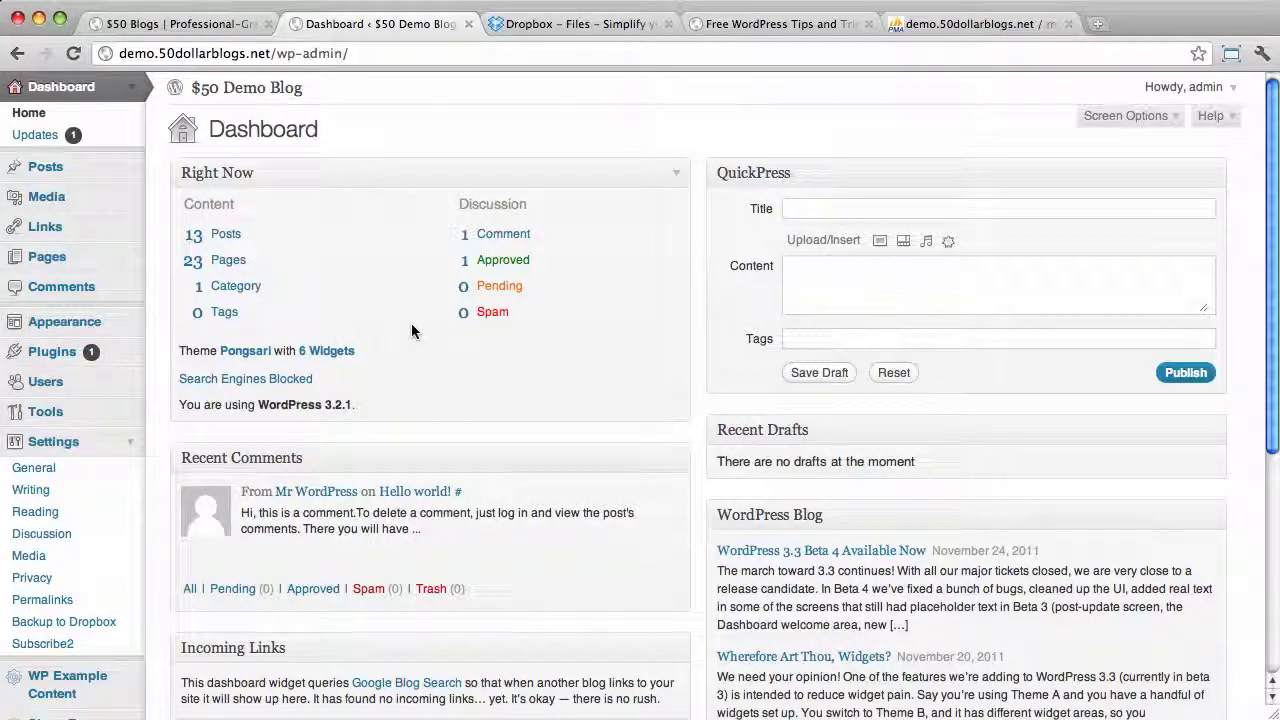
# Switch to the Free WordPress Tips tab showing 'How To Backup WordPress' and select its URL
pyautogui.click(765, 24)
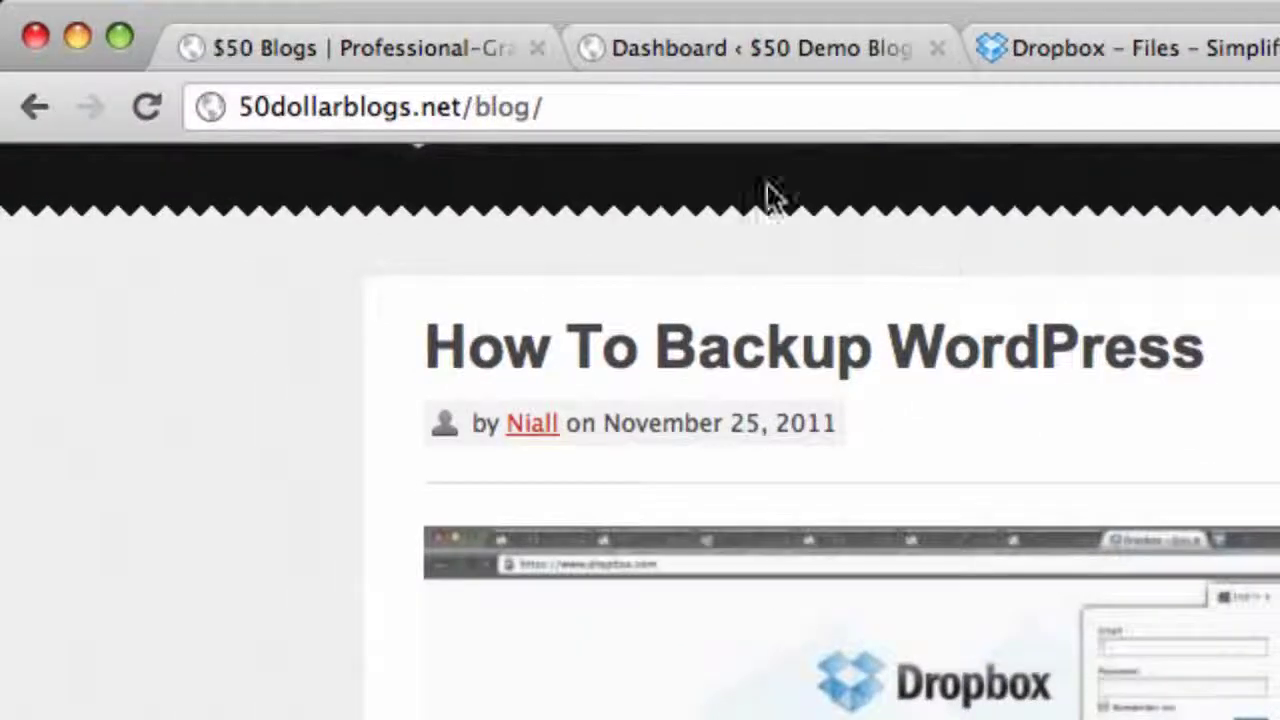
pyautogui.click(494, 94)
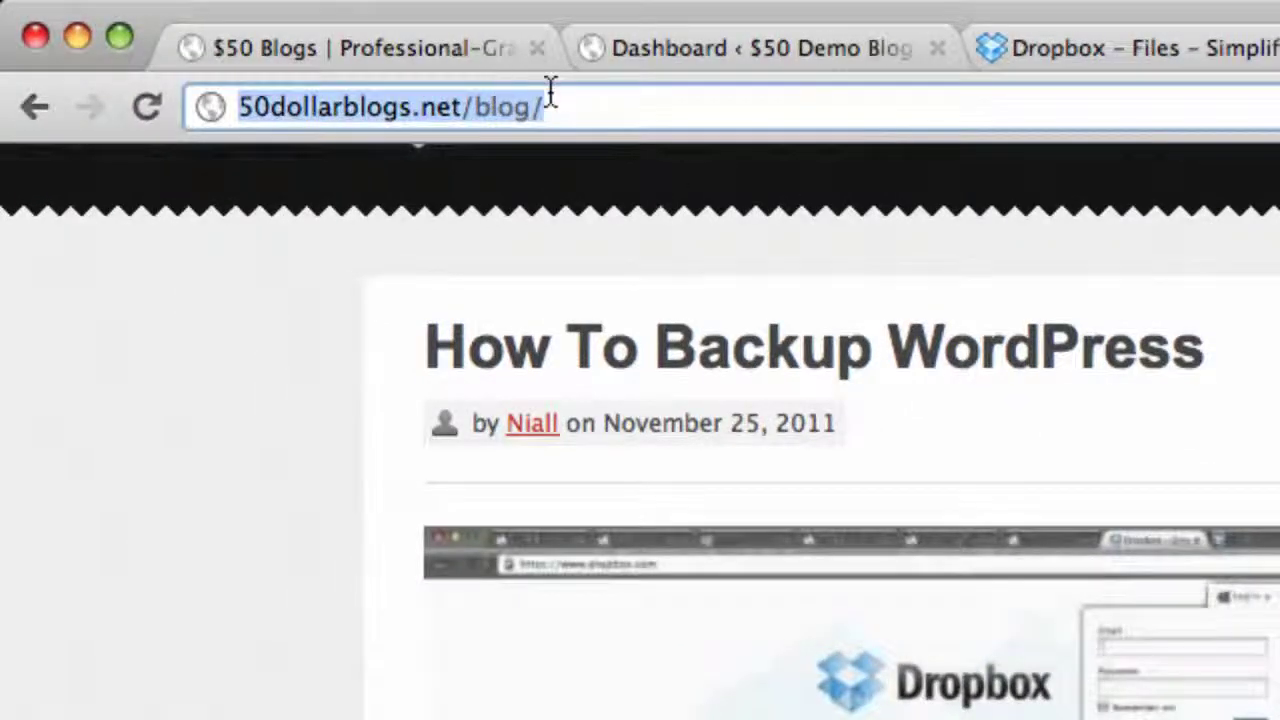